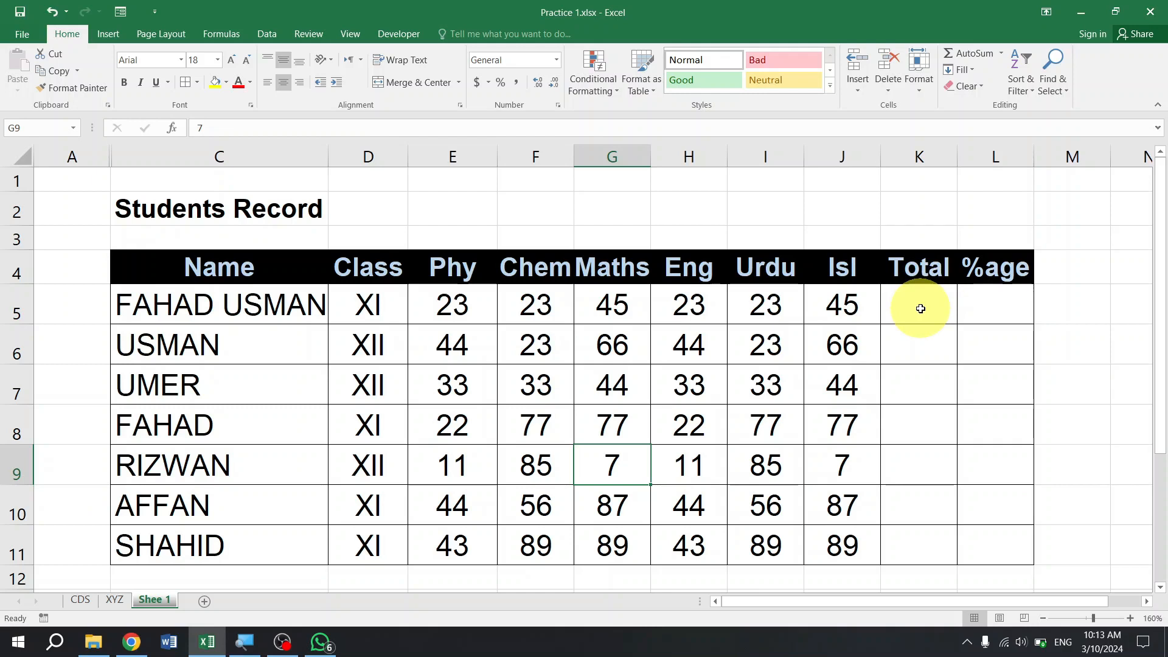
Enter the formula =I5+J5 in K5 to add the first student's Urdu and Isl marks.
left_click(920, 309)
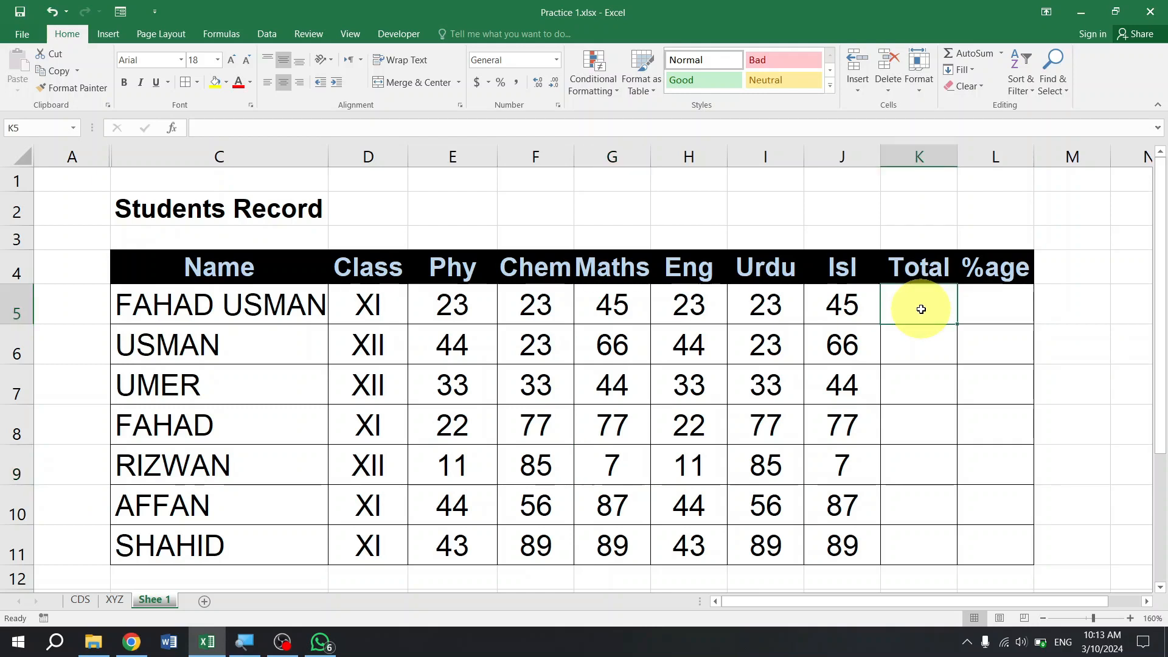
left_click(792, 313)
left_click_drag(793, 312, 832, 309)
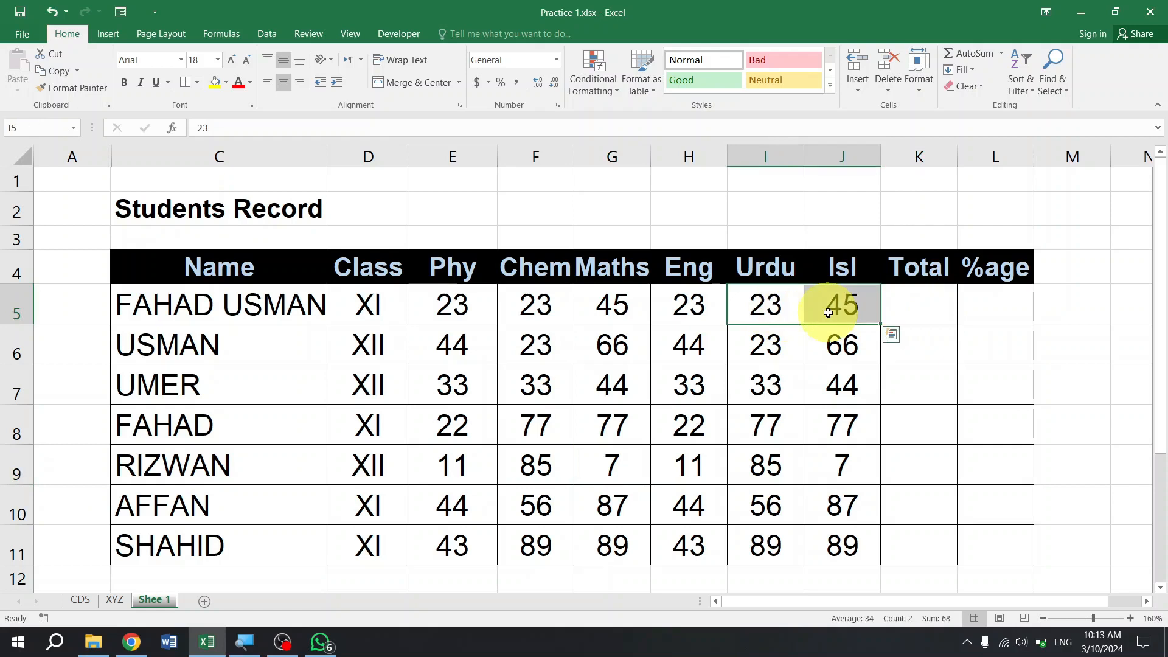
left_click(911, 307)
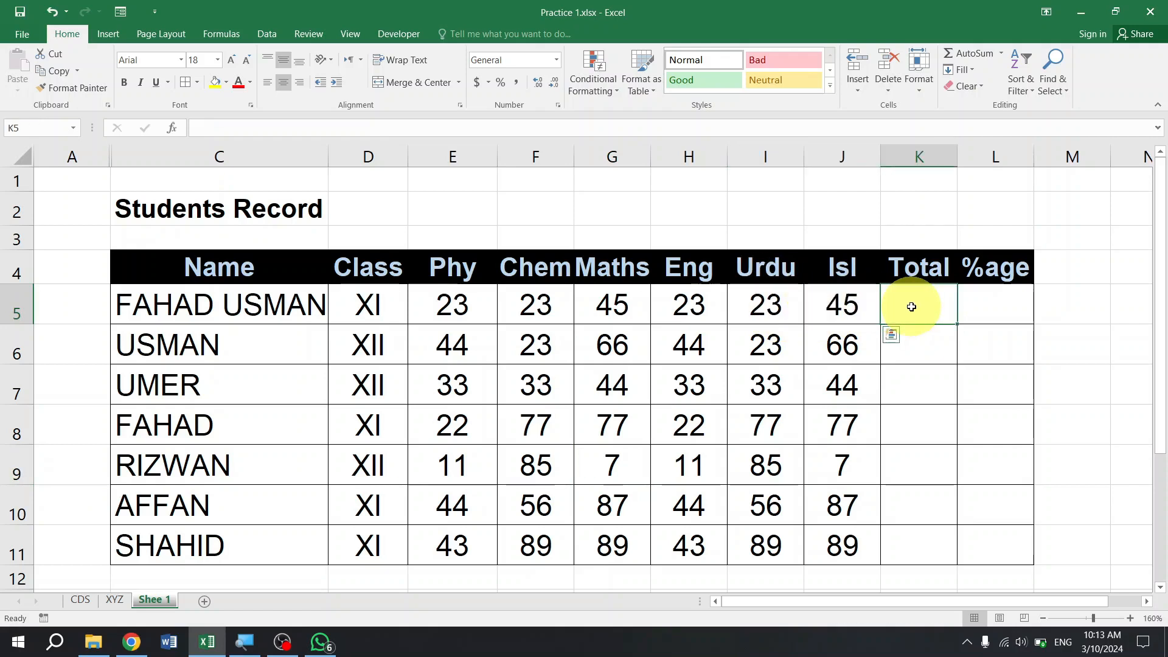
type("=")
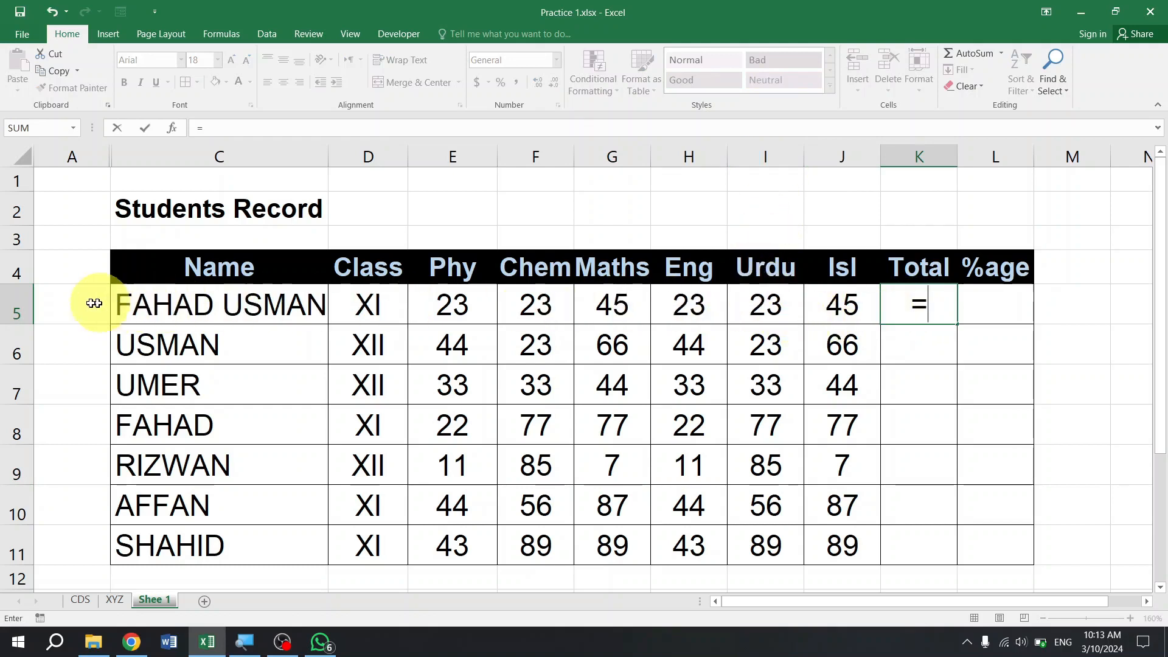
left_click(791, 304)
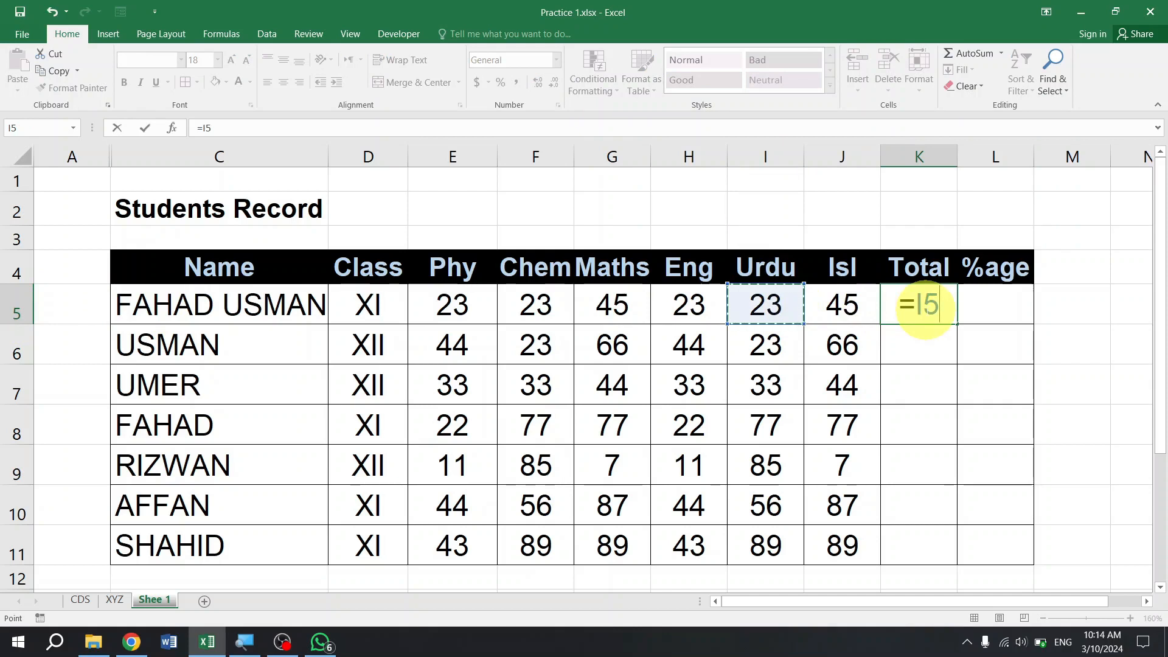
type("+")
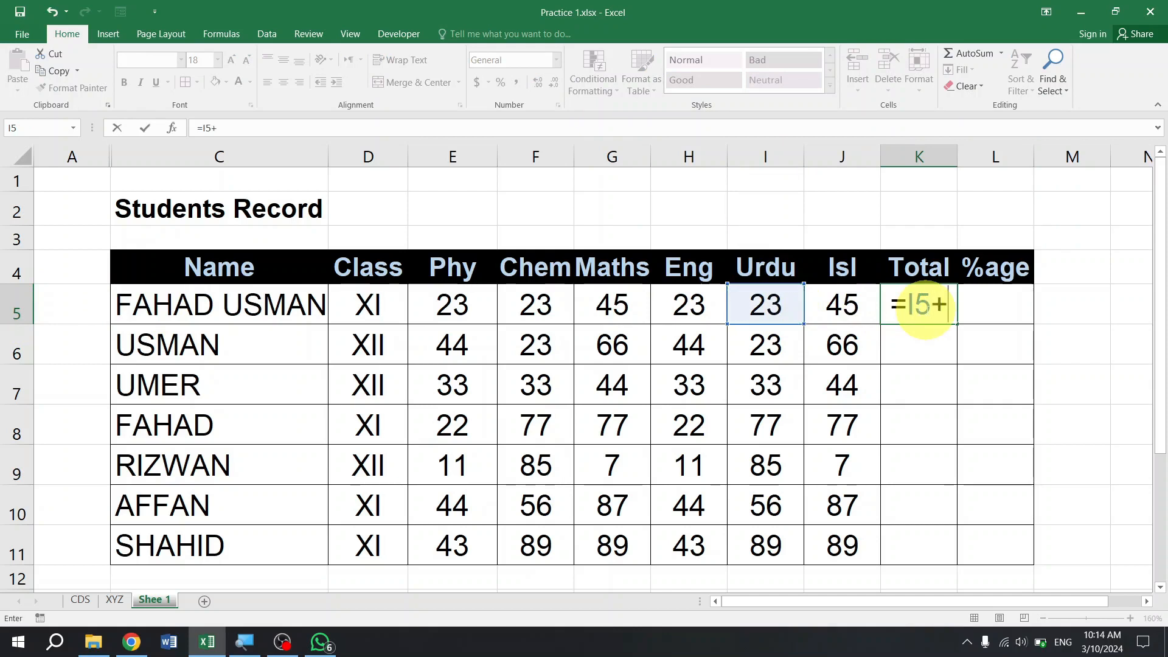
left_click(847, 304)
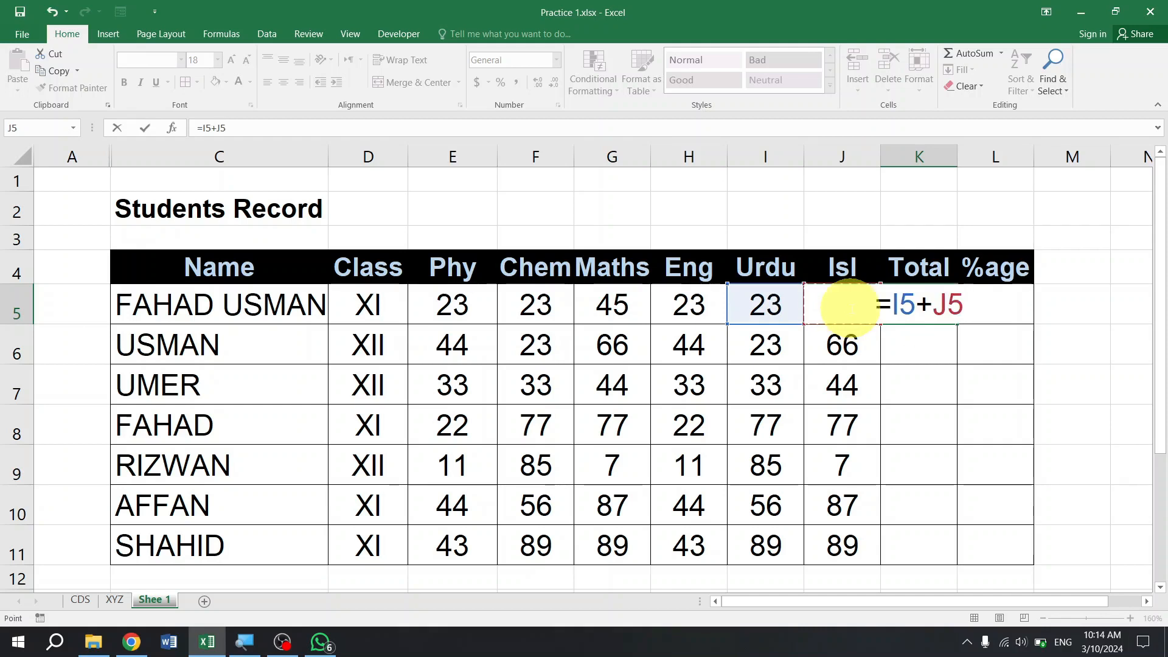
key("Return")
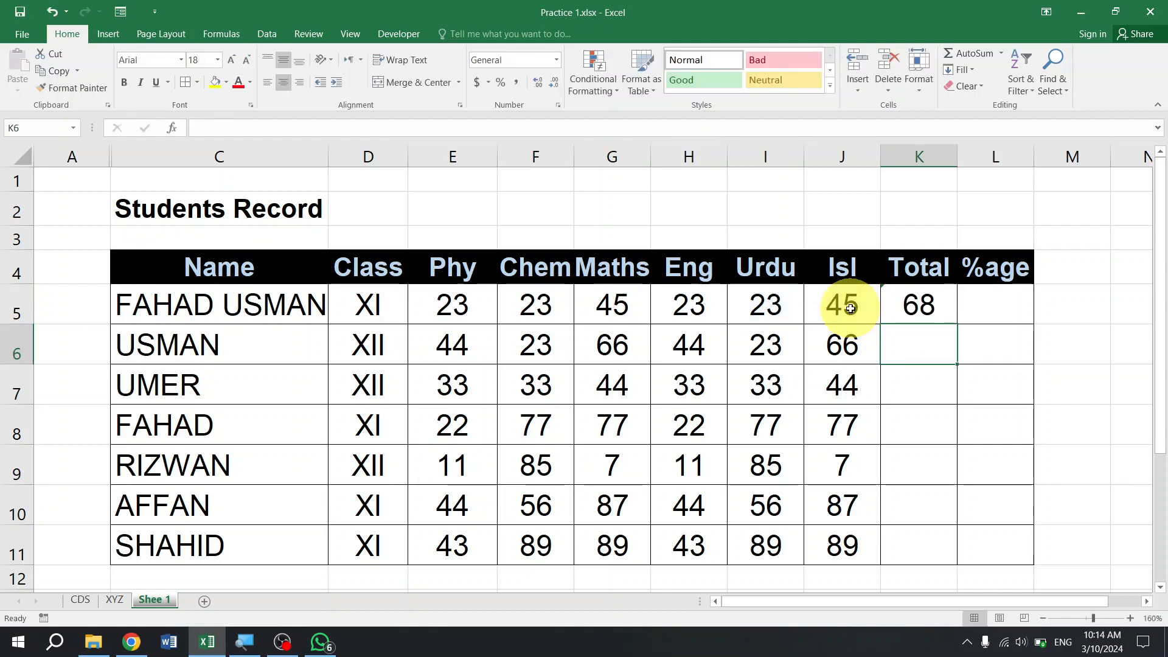
Inspect the cell references of the addition formula in K5 and clear the cell.
key("Up")
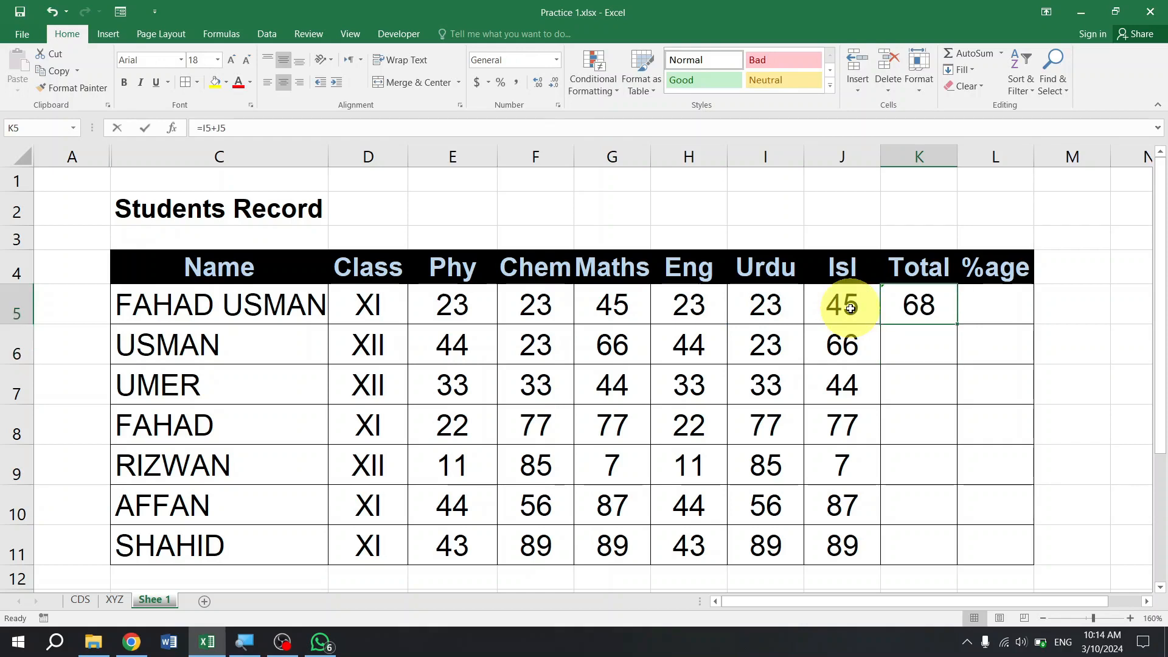
key("F2")
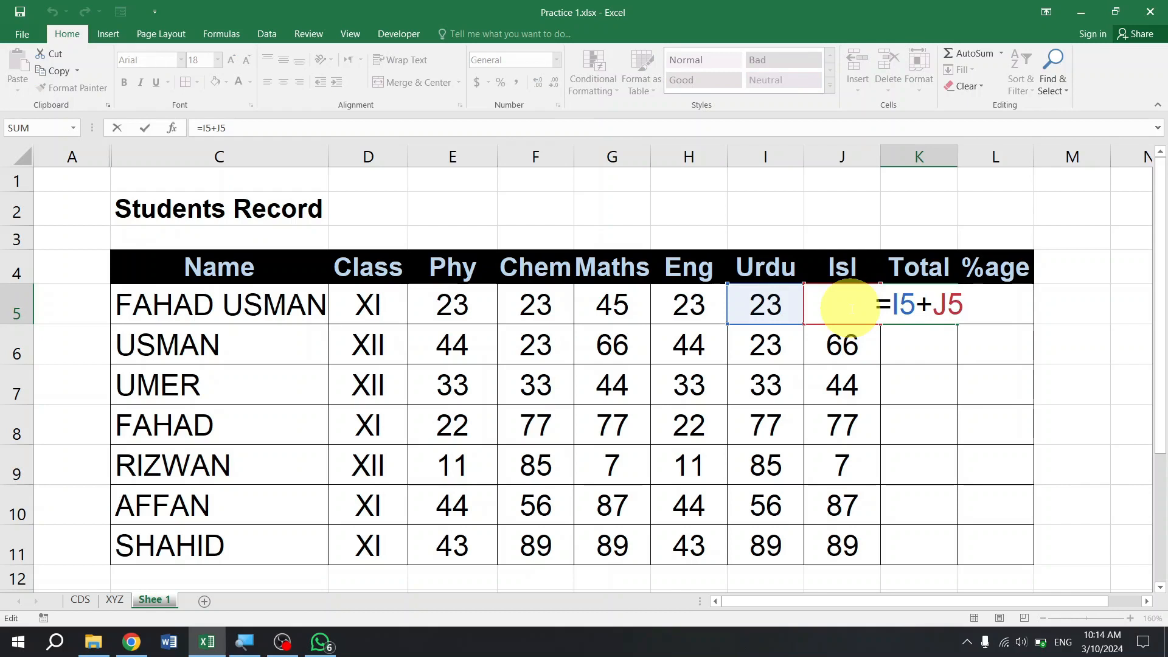
key("Escape")
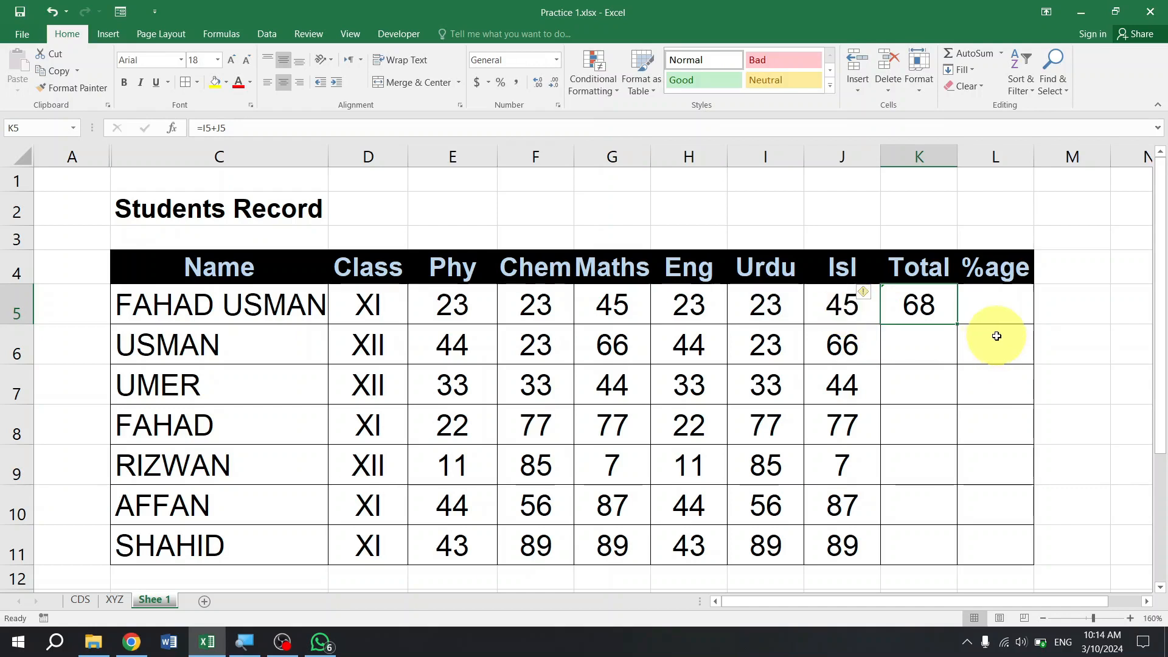
key("Delete")
key("Right")
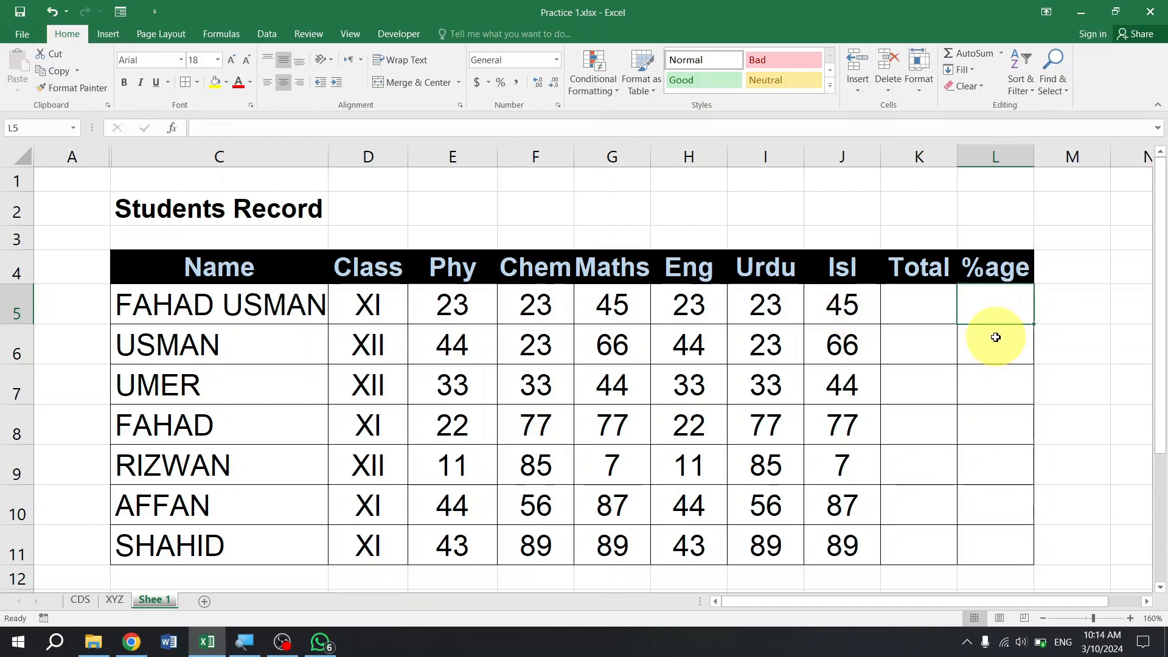
Total the first student's six subject marks in K5 using AutoSum over E5:J5.
left_click(937, 313)
left_click_drag(454, 305, 829, 311)
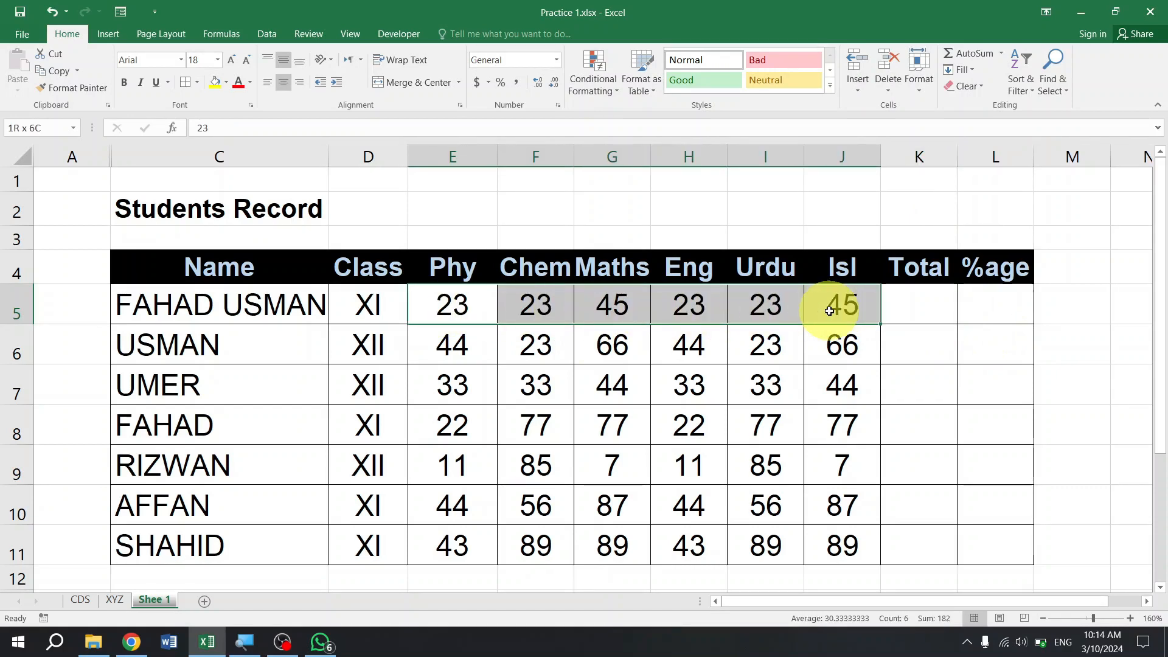
left_click(920, 306)
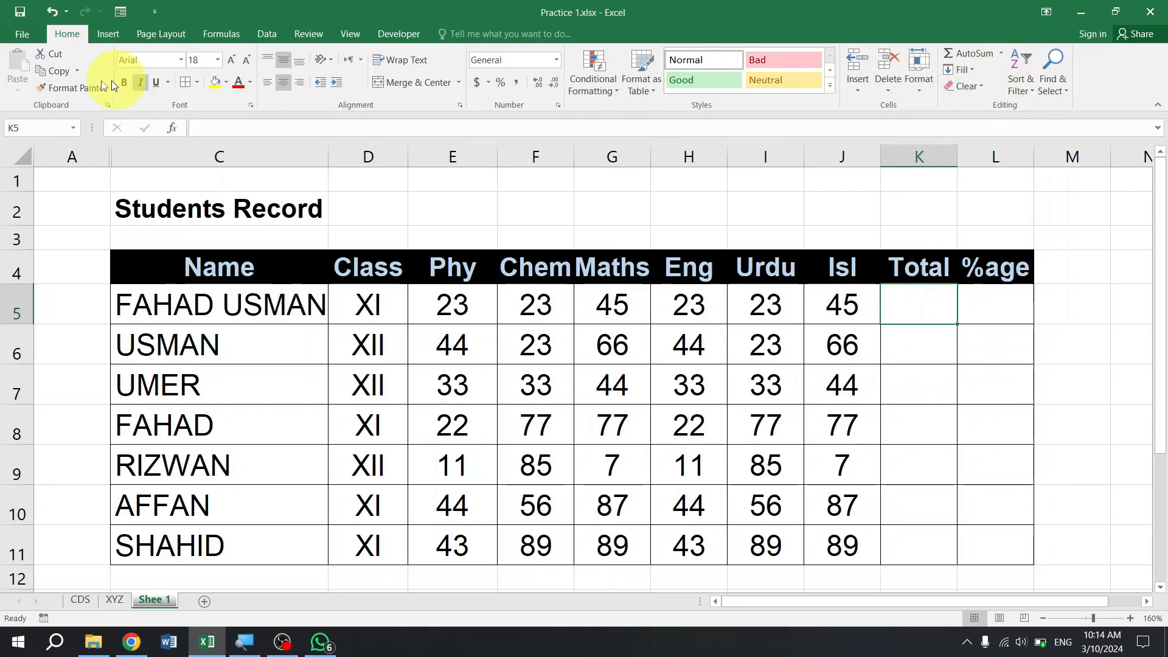
left_click(979, 56)
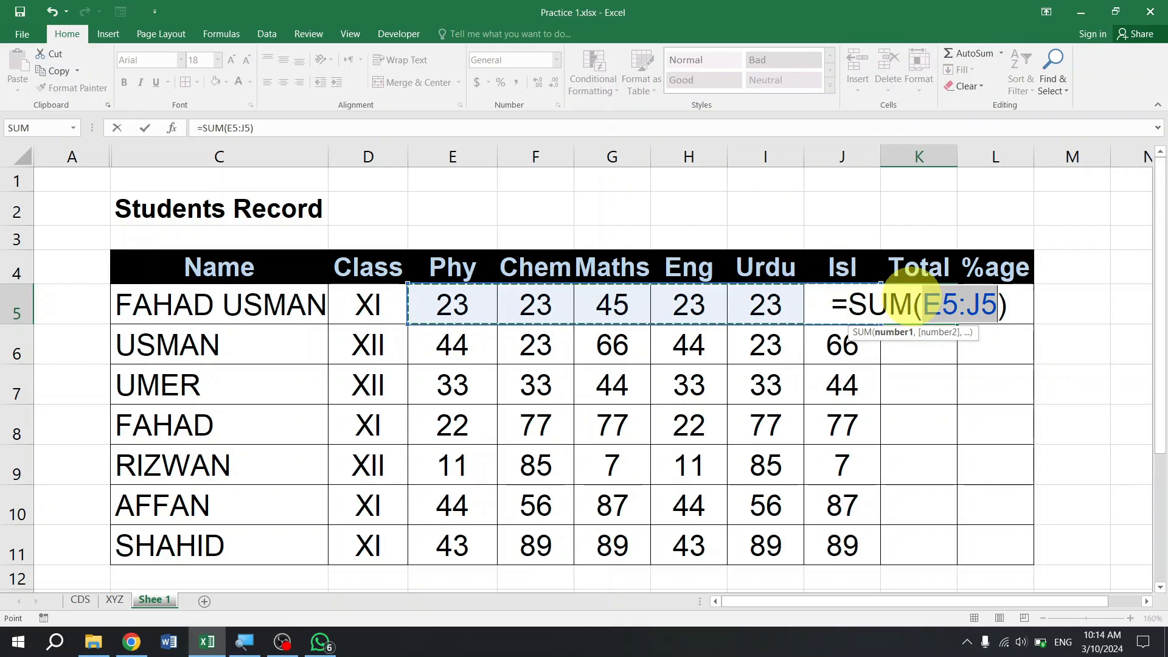
key("Return")
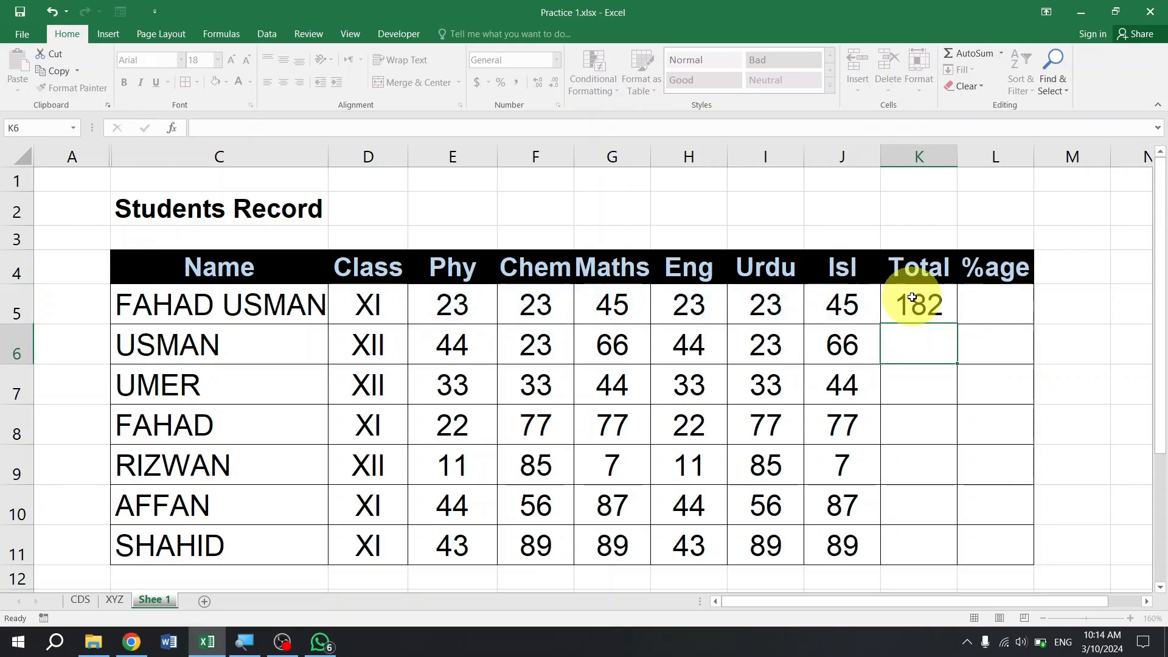
Review the summed marks and the list of AutoSum functions, and clear the total in K5.
scroll(906, 286, "down", 2)
scroll(900, 268, "up", 2)
left_click_drag(847, 300, 481, 305)
left_click(918, 294)
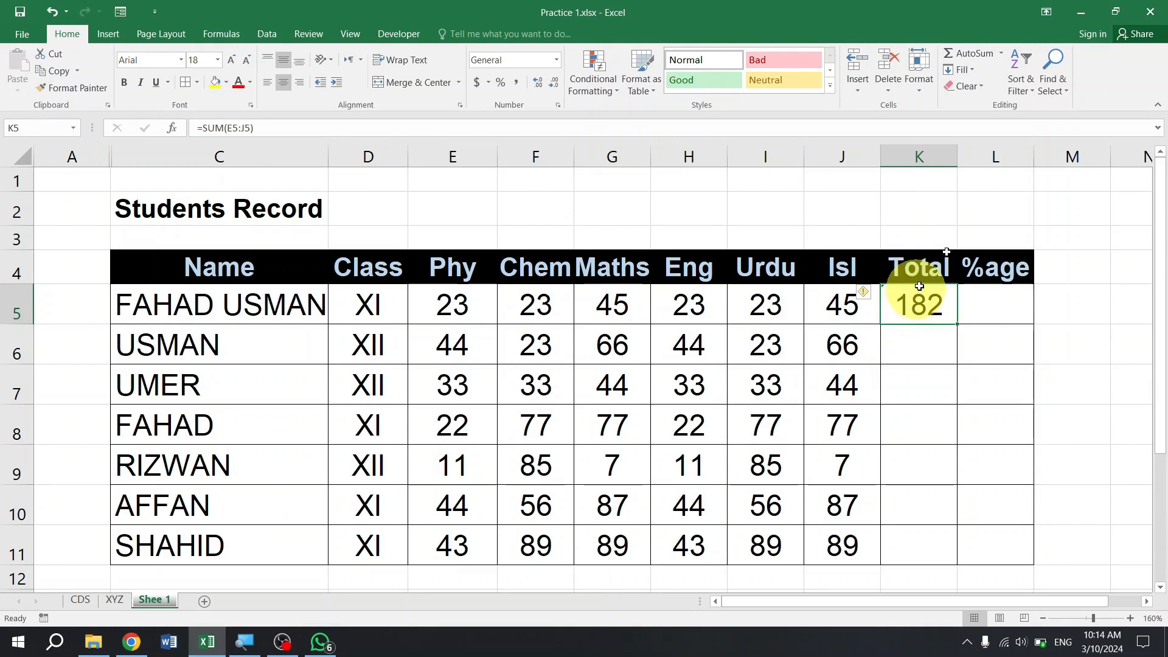
left_click(1004, 56)
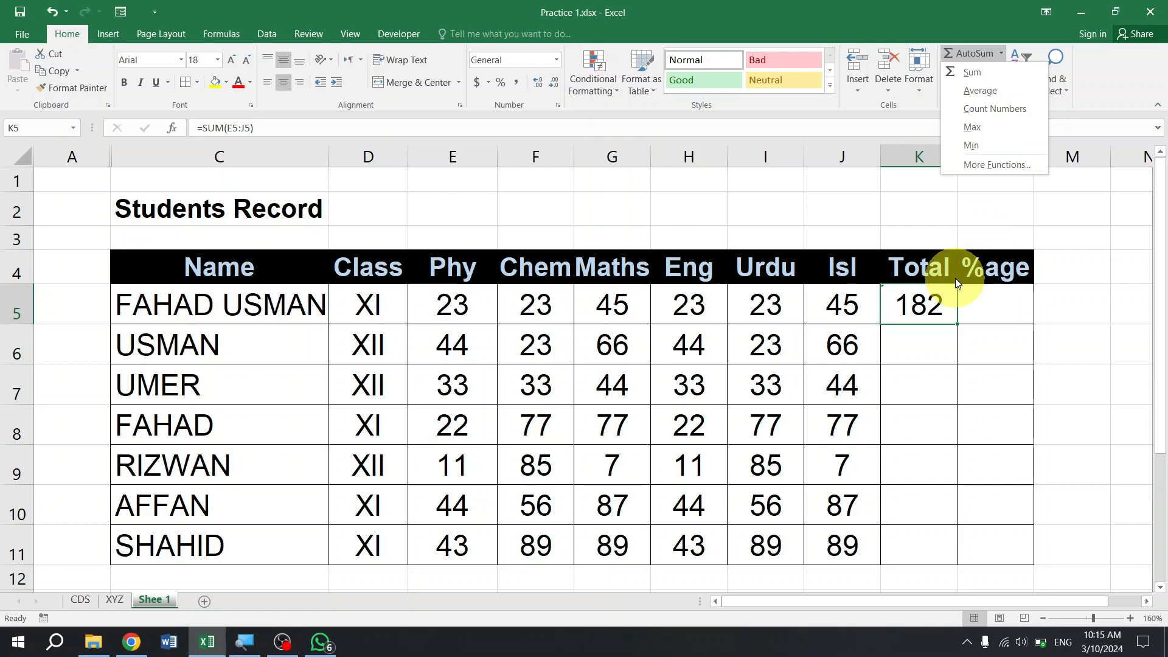
left_click(959, 312)
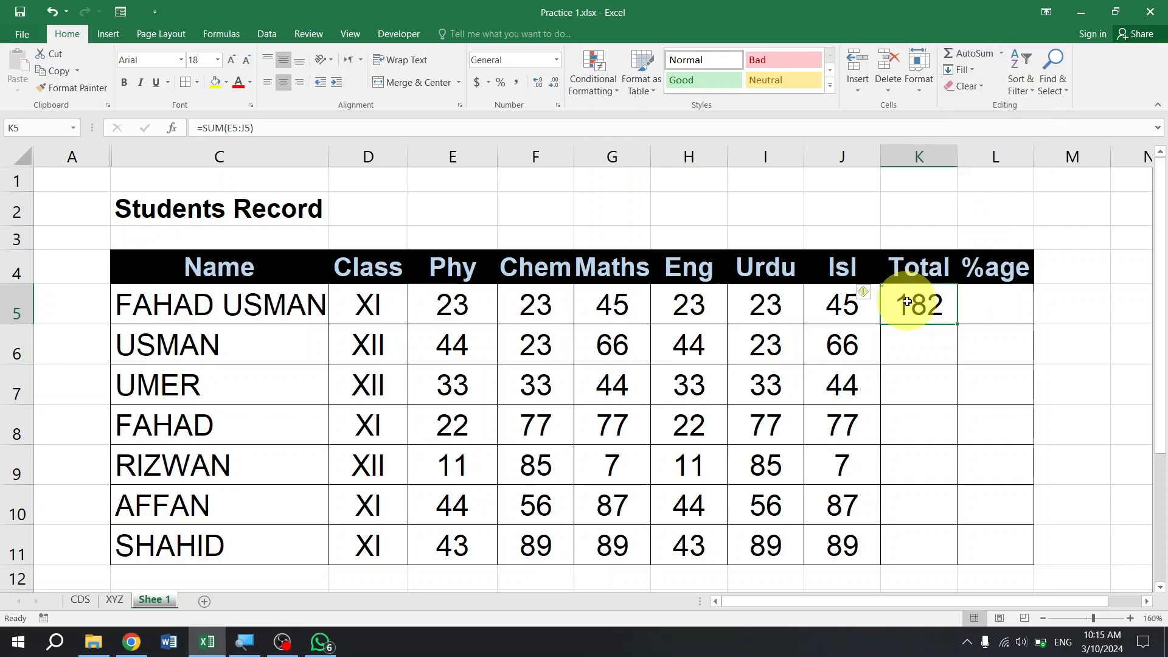
key("Delete")
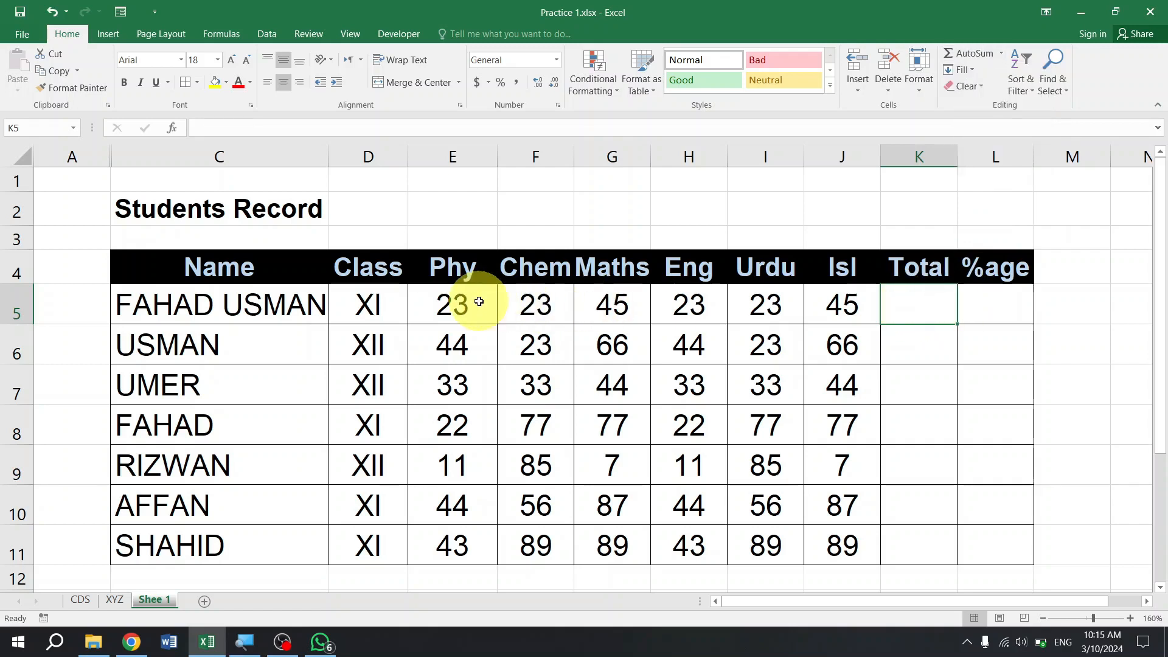
Calculate the totals of all seven students at once in K5:K11 with AutoSum.
left_click_drag(456, 305, 843, 542)
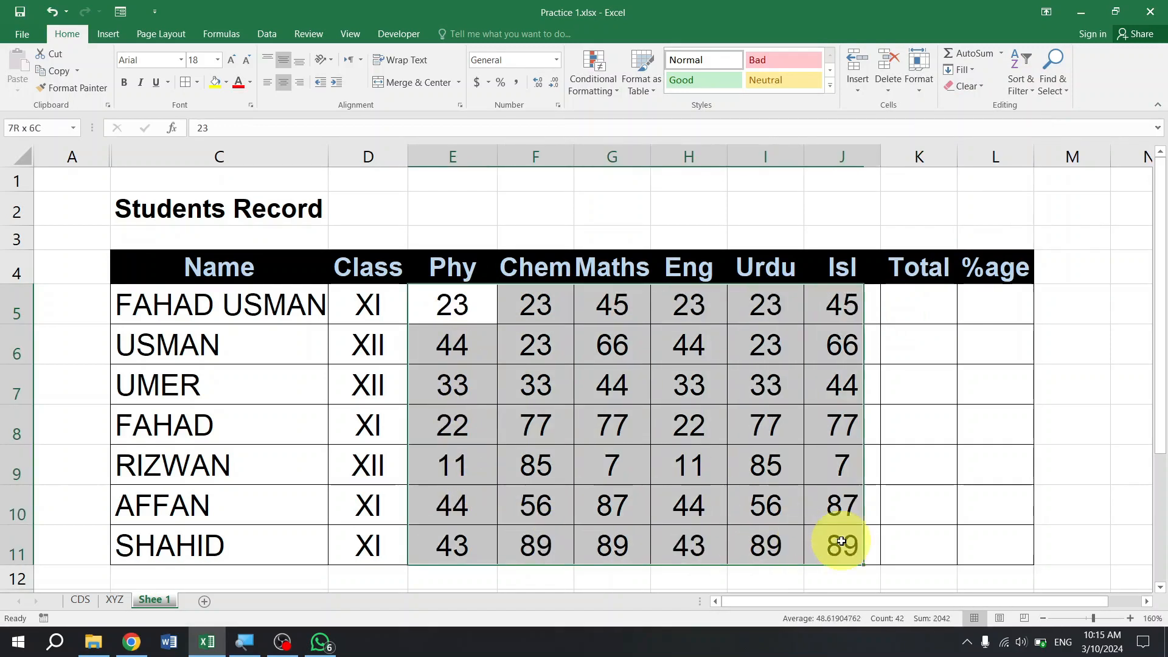
left_click(924, 321)
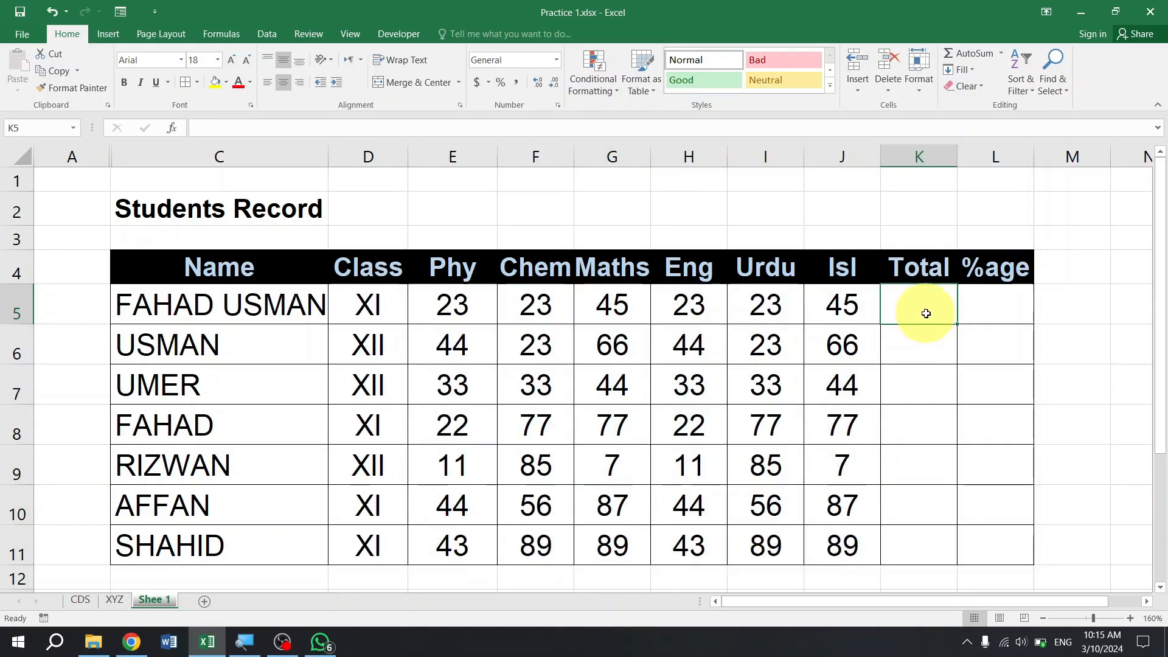
left_click_drag(930, 309, 926, 538)
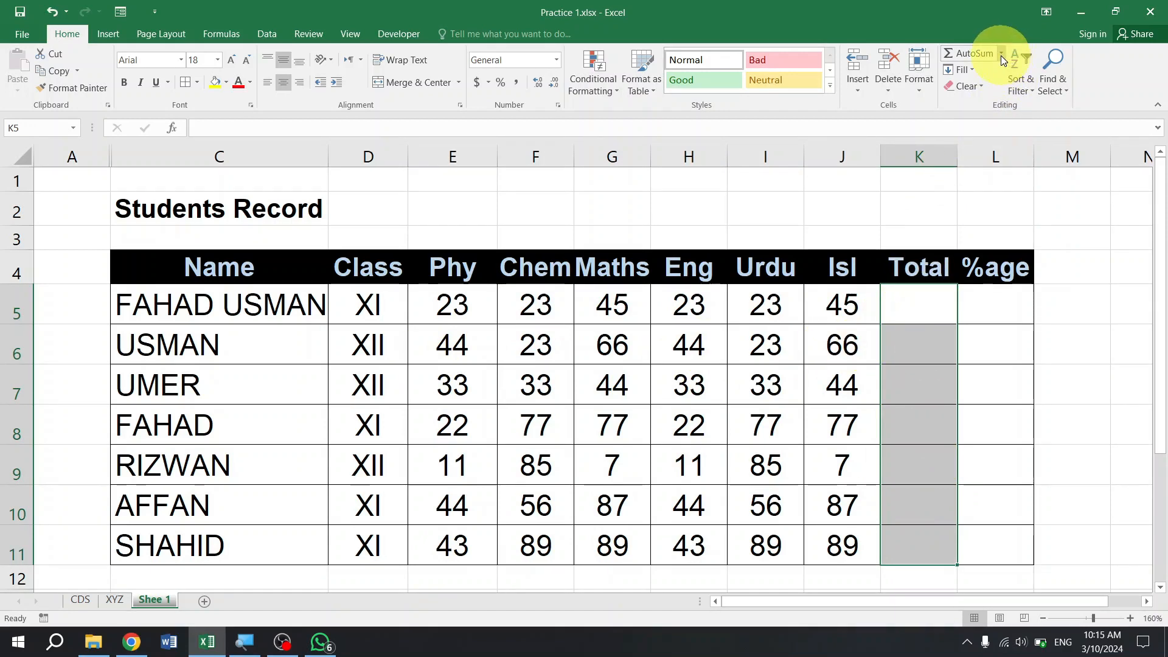
left_click(978, 56)
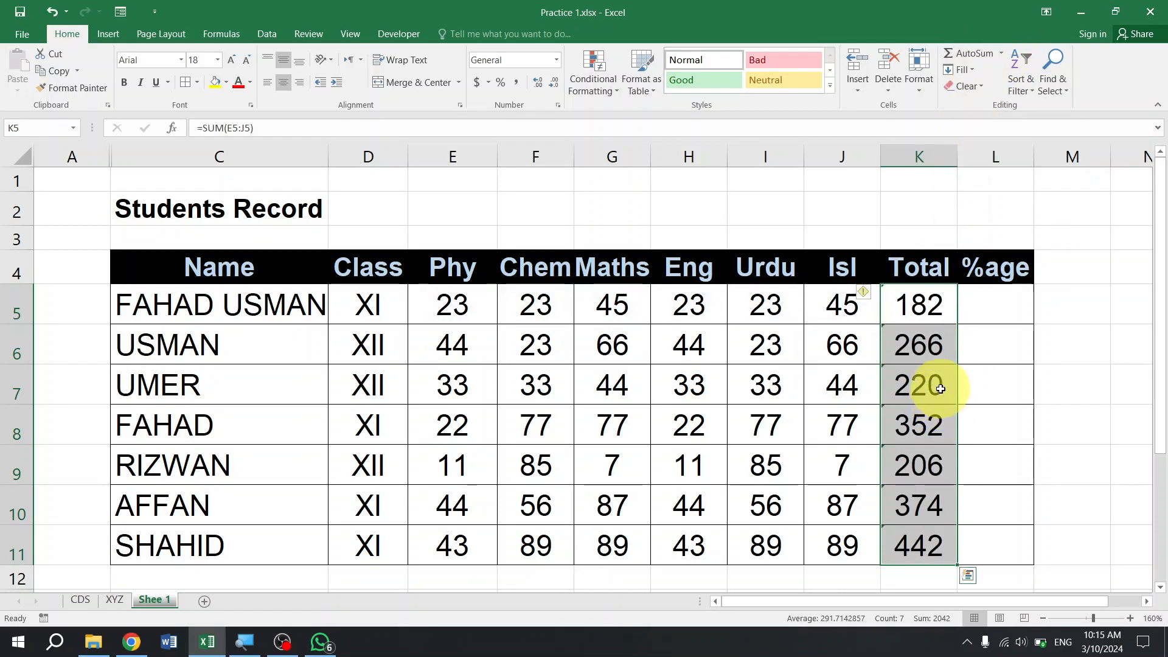
Clear the totals in K5:K11 and recalculate them by choosing the Sum function.
left_click(930, 350)
left_click_drag(913, 298, 914, 531)
key("Delete")
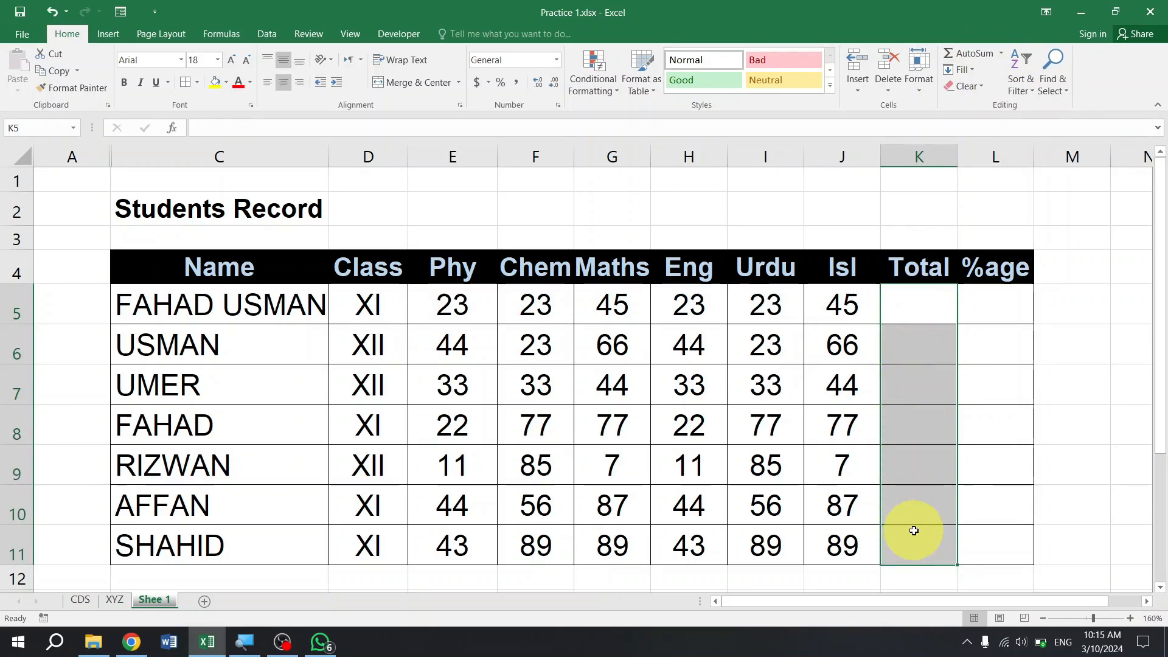
left_click(1001, 54)
left_click(999, 72)
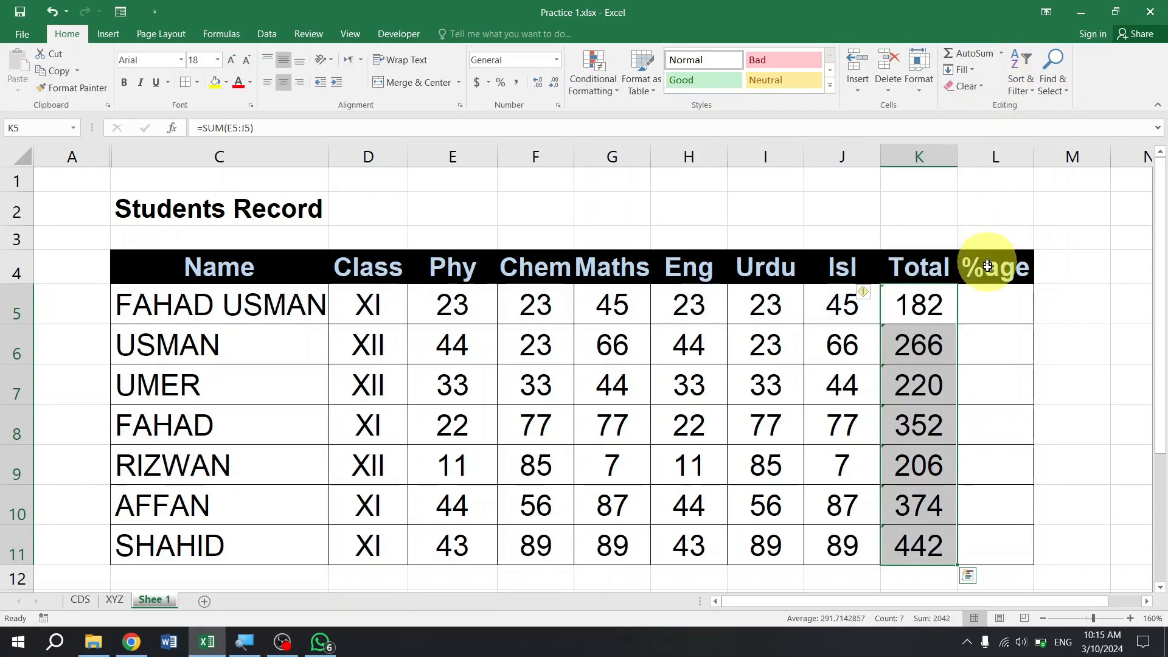
Delete all student totals from K6:K11 and K5.
left_click_drag(940, 344, 919, 548)
key("Delete")
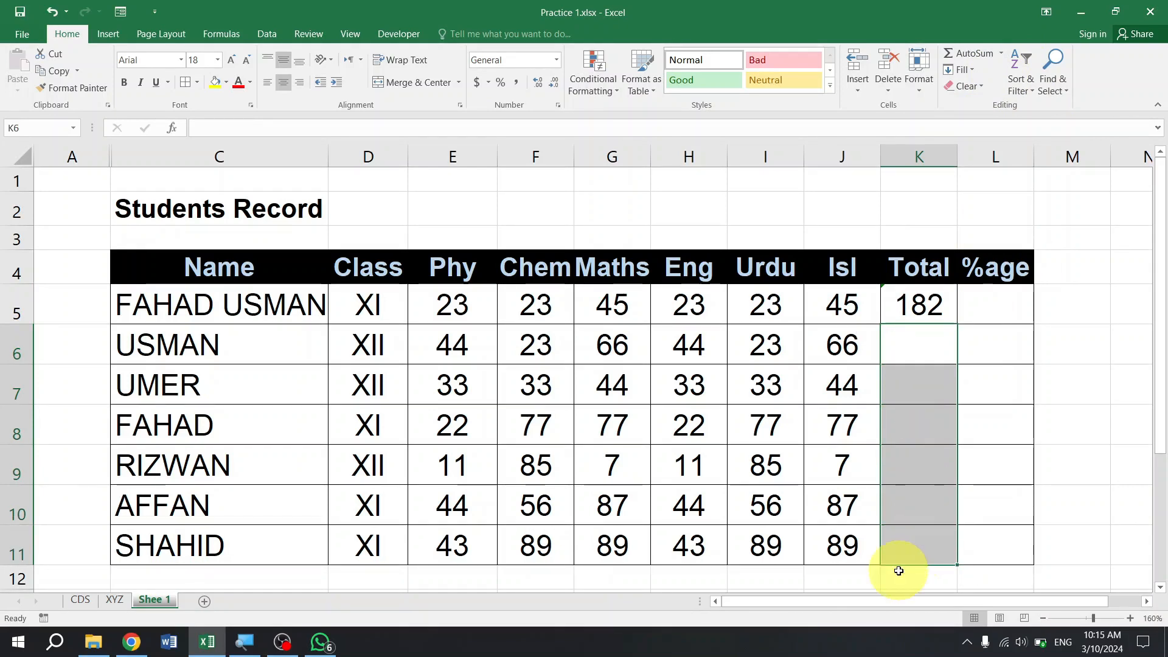
left_click(930, 303)
key("Delete")
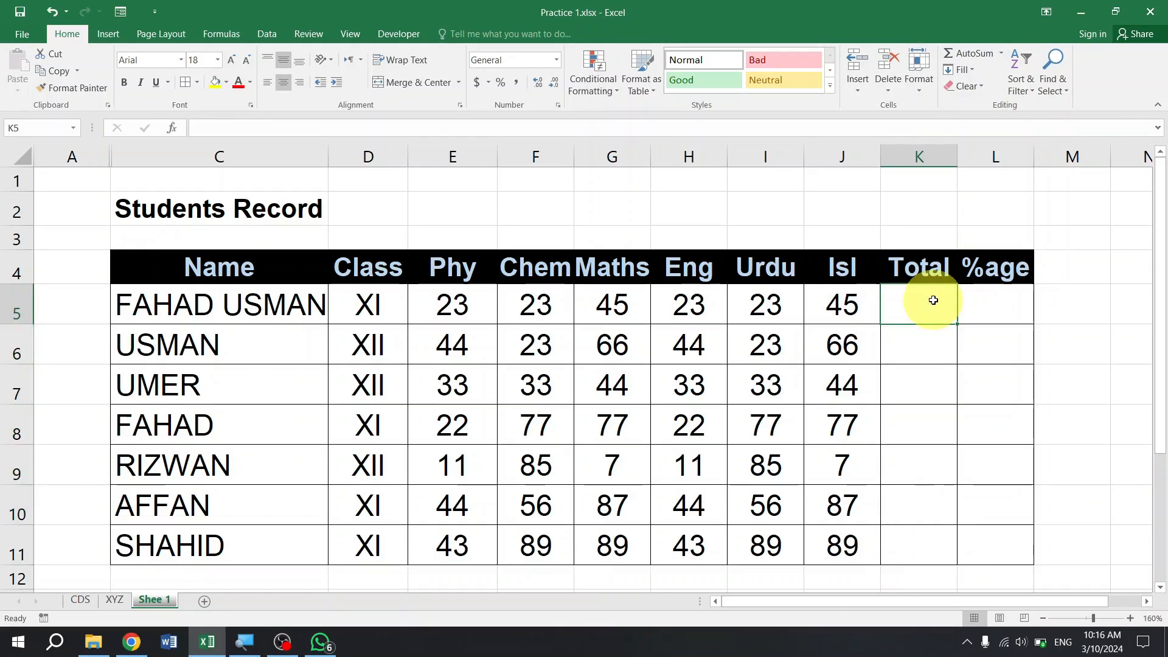
Enter =SUM(E5:J5) in K5 with AutoSum to total the first student's marks.
left_click(958, 60)
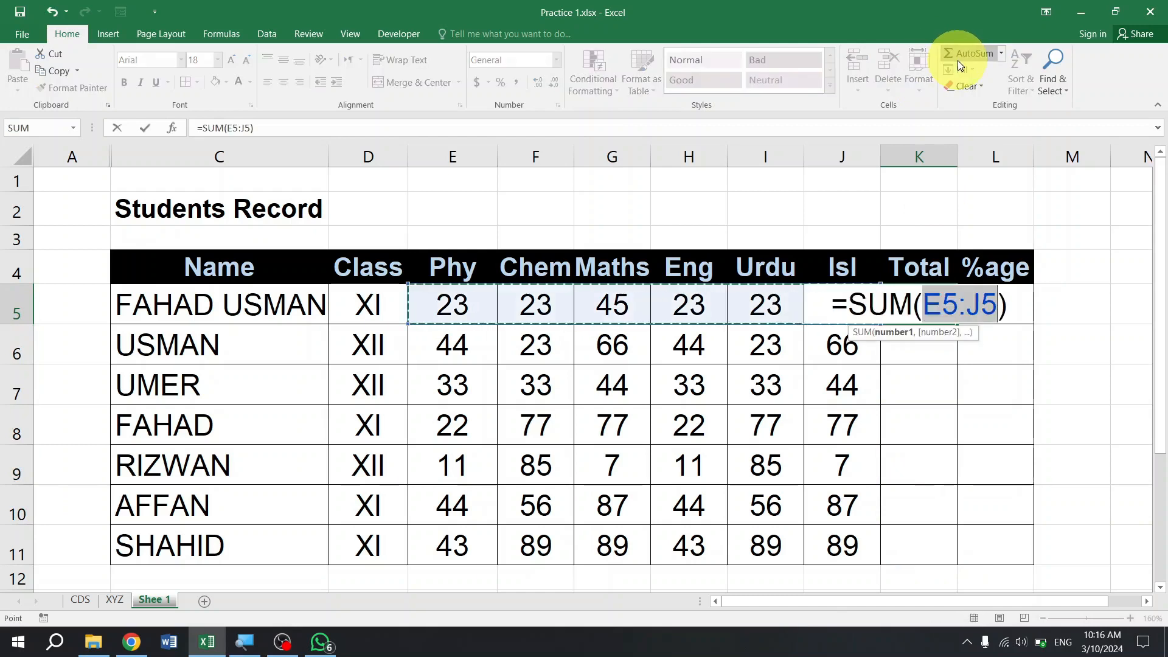
key("Return")
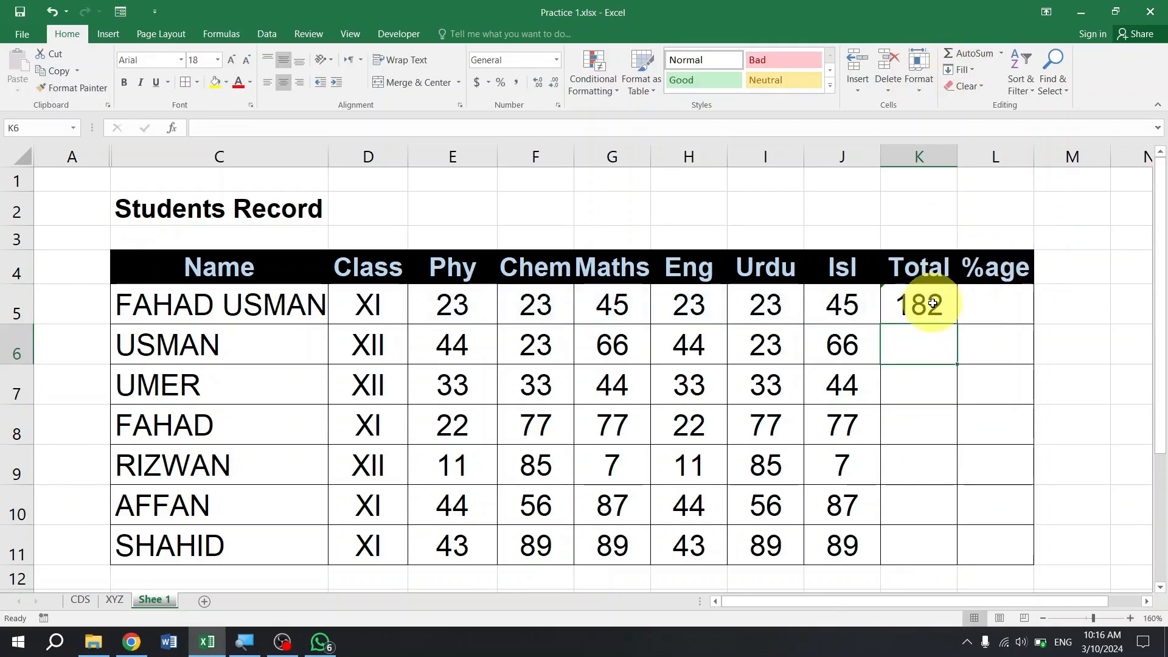
Try to copy the SUM formula from K5 down the Total column to K11, and undo the fill.
left_click(933, 303)
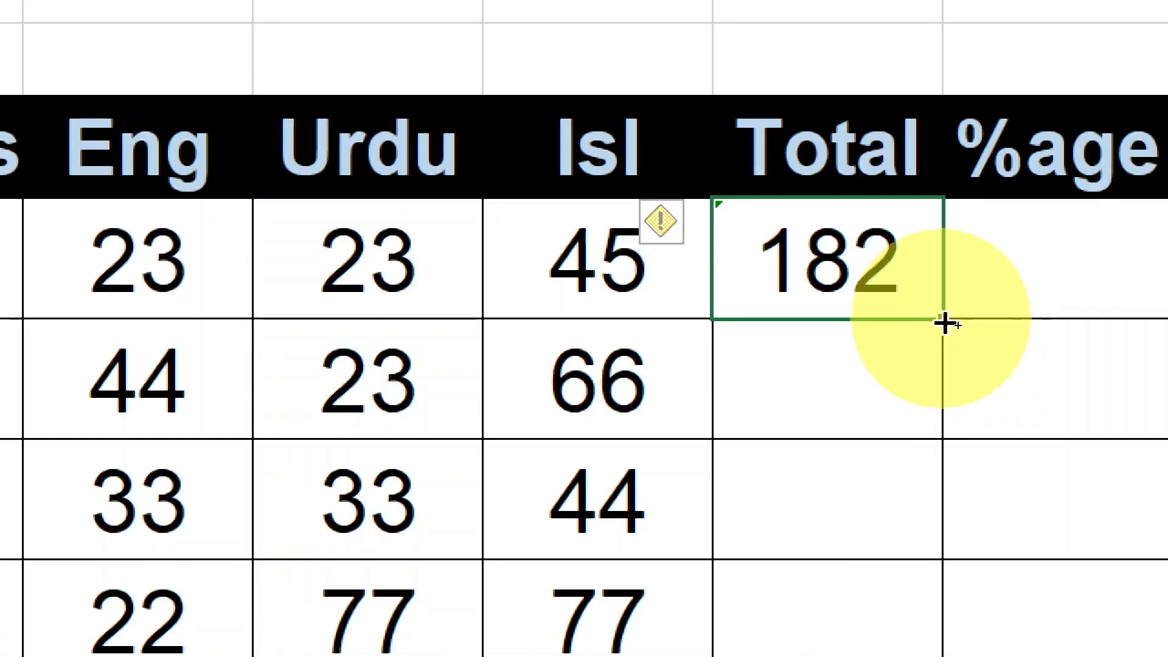
left_click_drag(944, 322, 916, 656)
left_click_drag(896, 413, 897, 568)
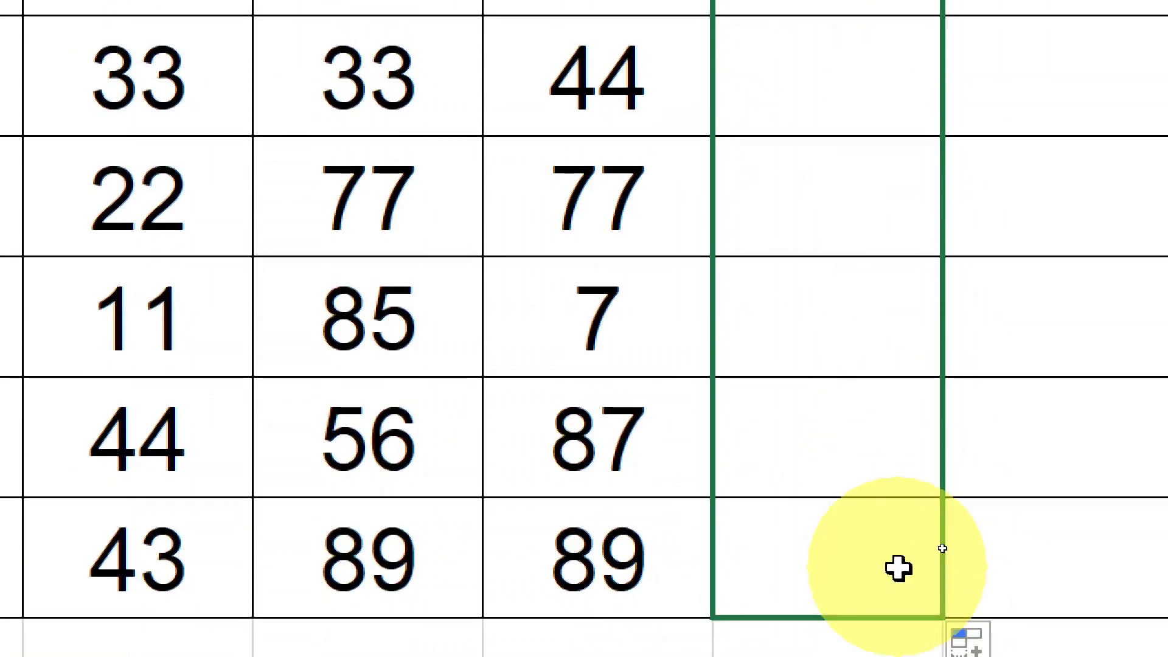
key("alt+equal")
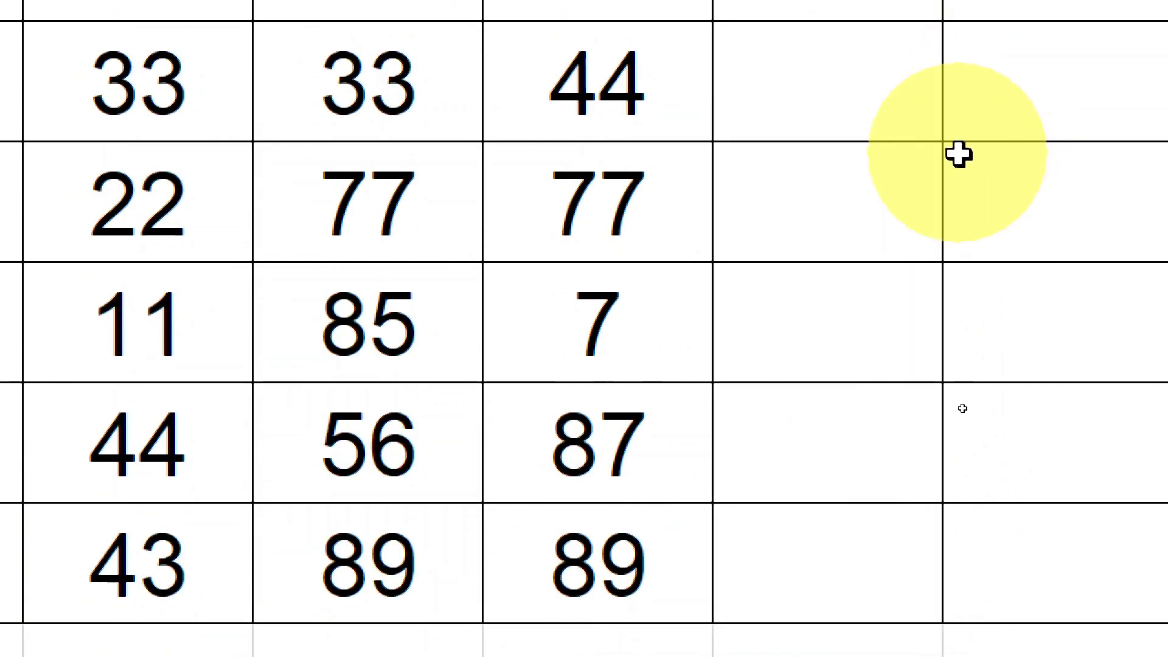
scroll(957, 156, "down", 1)
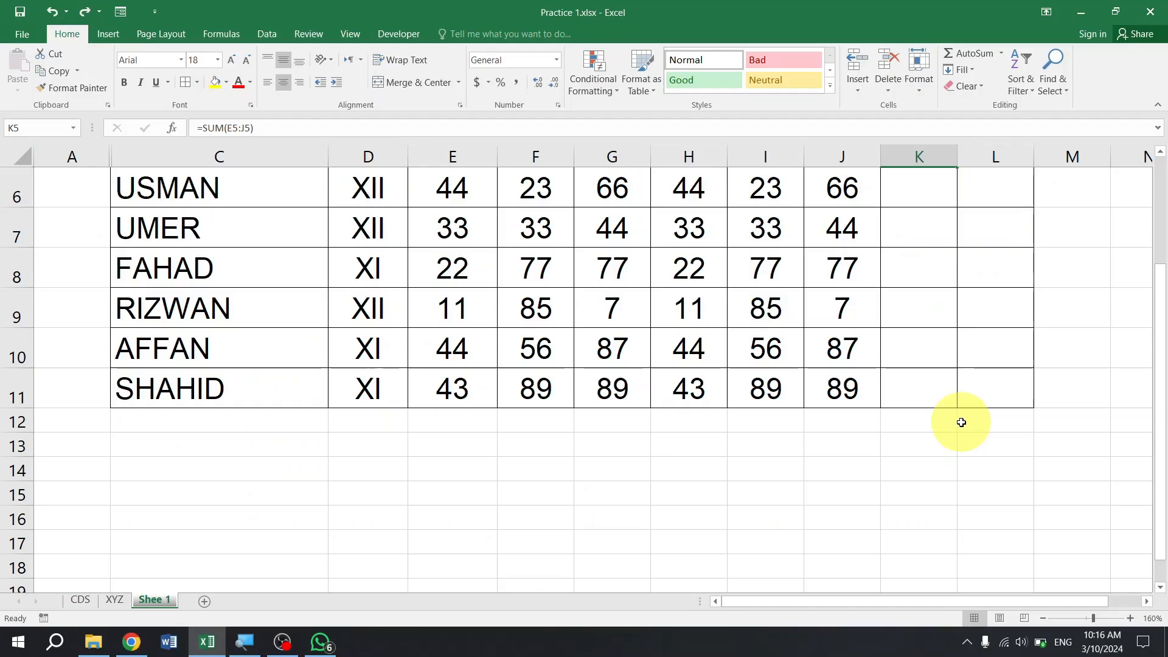
scroll(960, 412, "up", 2)
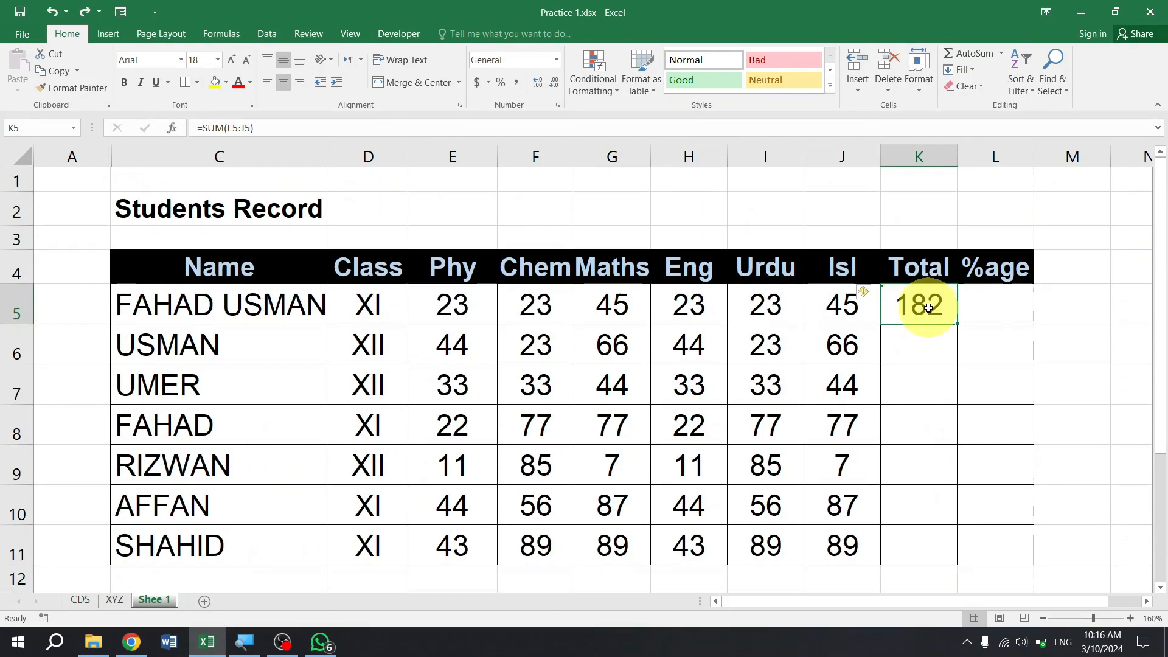
Fill the SUM formula from K5 down the Total column to K11.
double_click(960, 326)
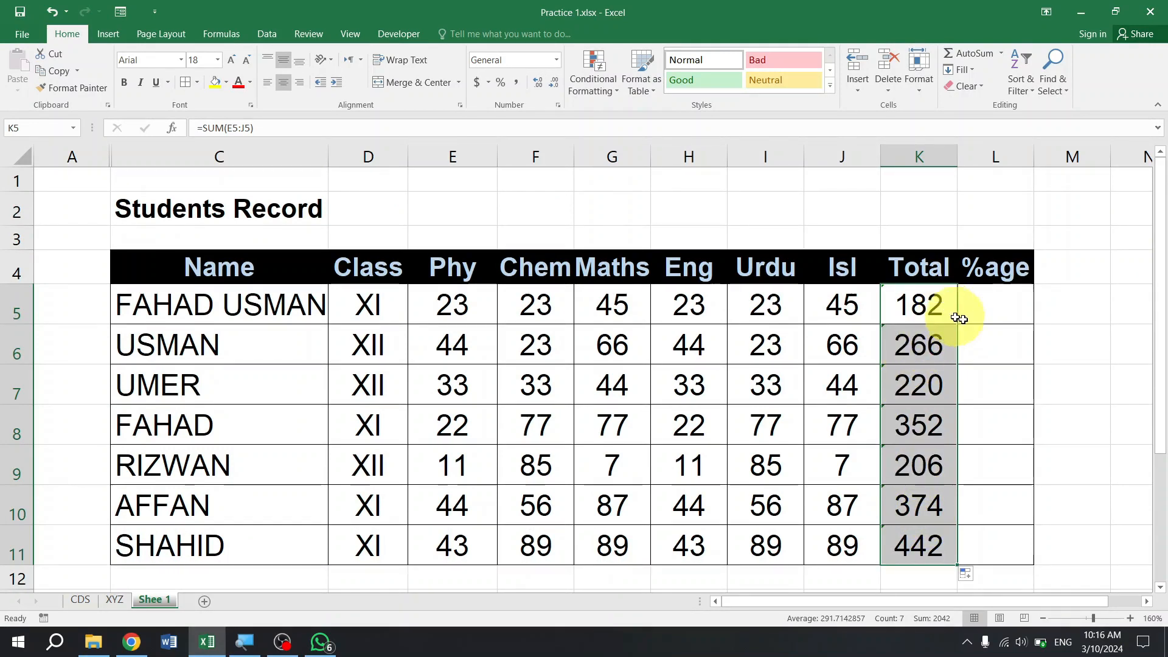
Clear the %age heading from L4 and all student totals from K5:K11.
left_click(1010, 270)
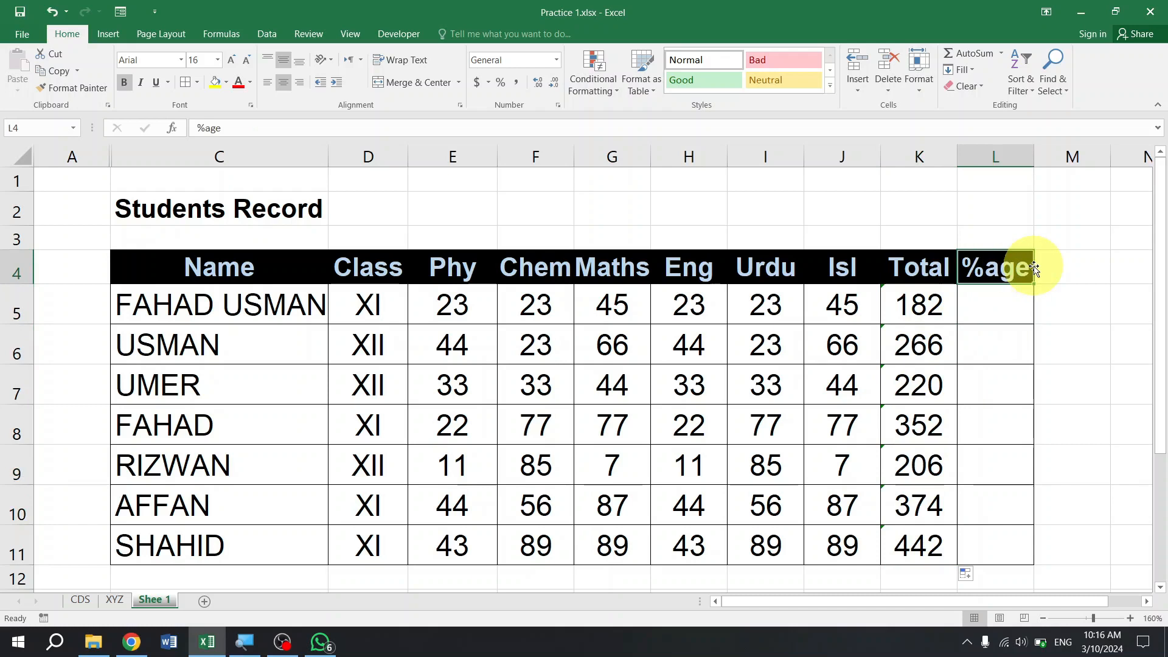
key("Delete")
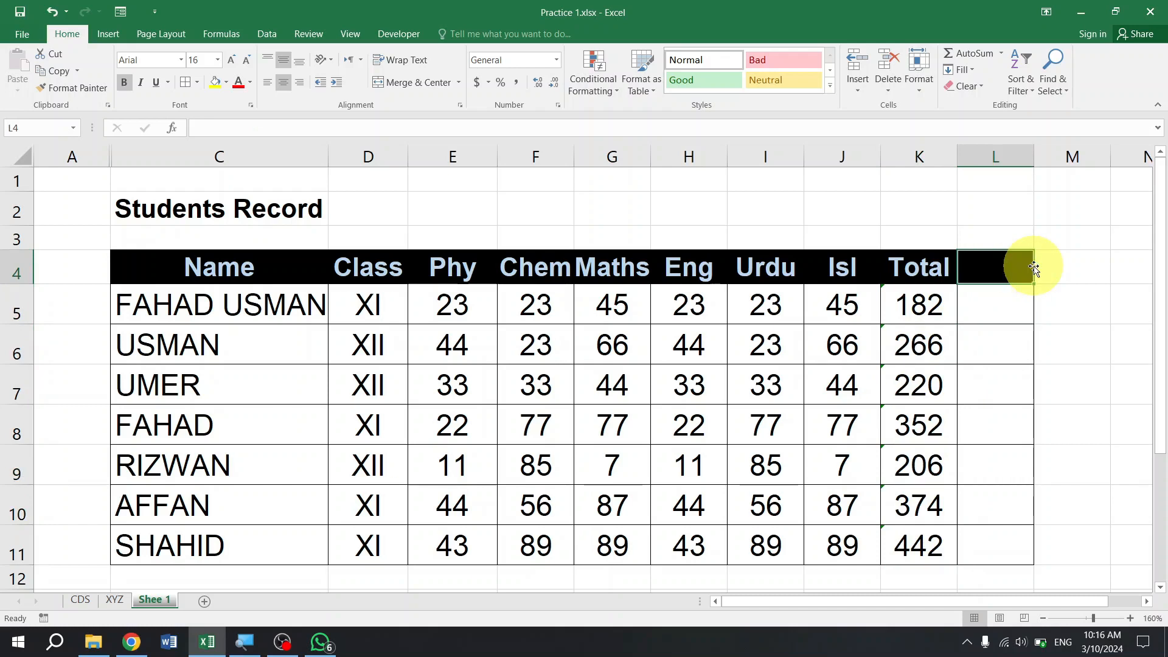
key("Return")
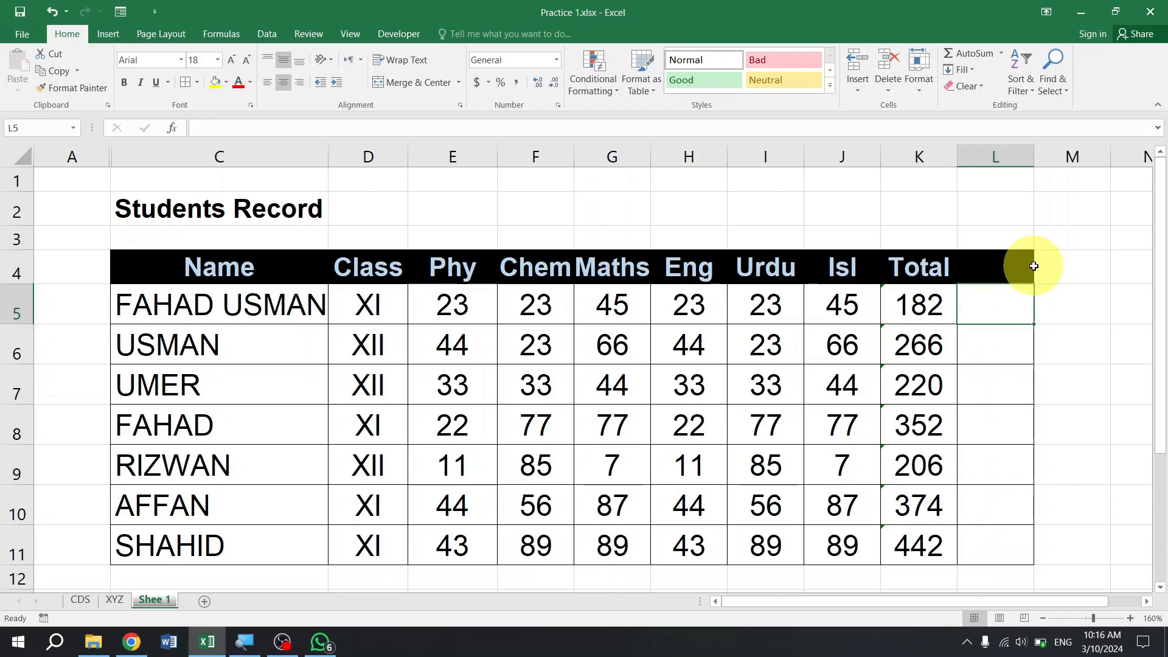
left_click_drag(952, 300, 940, 525)
key("Delete")
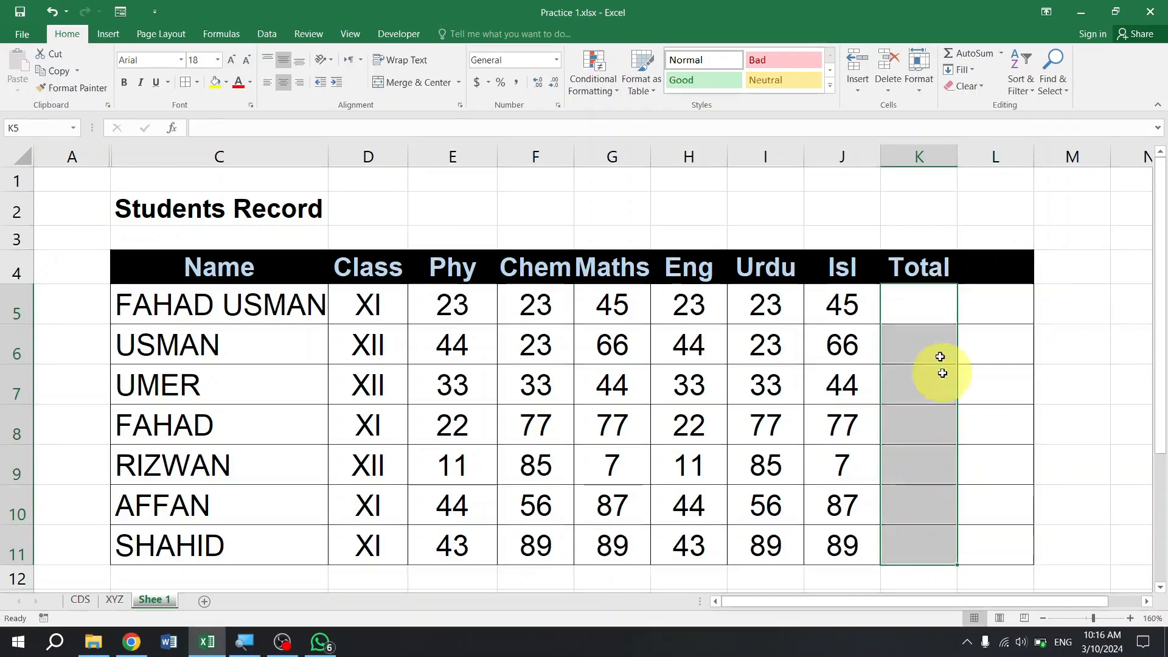
Enter =AVERAGE(E5:J5) in K5 with AutoSum's Average function for the first student's marks.
left_click(926, 300)
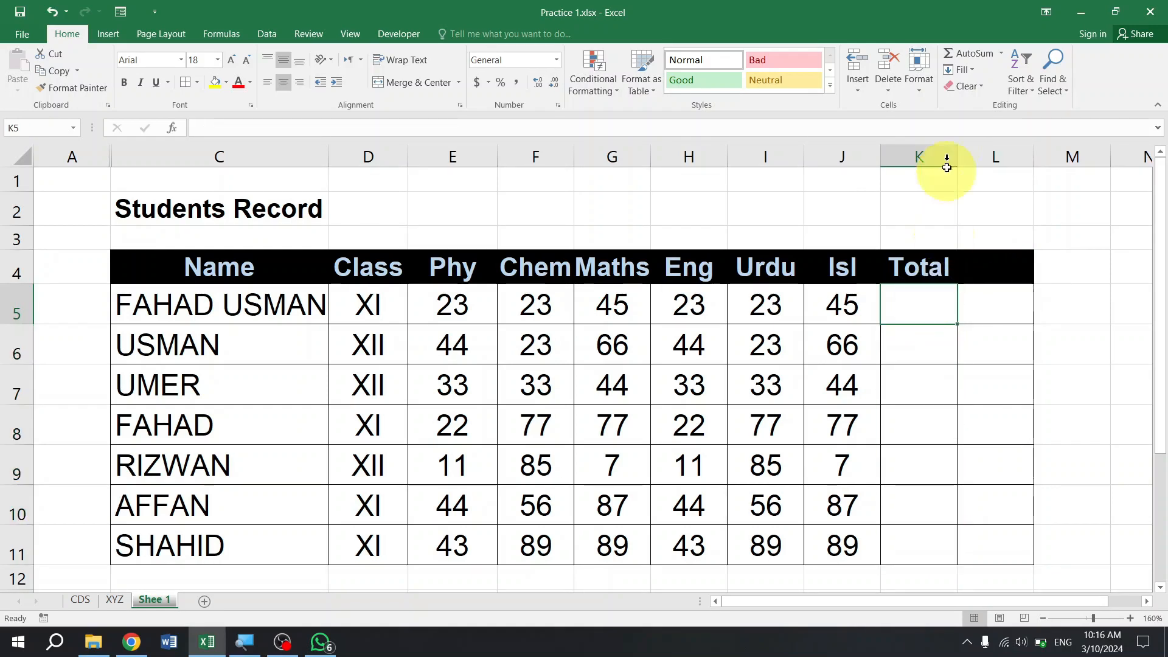
left_click(1001, 53)
left_click(997, 314)
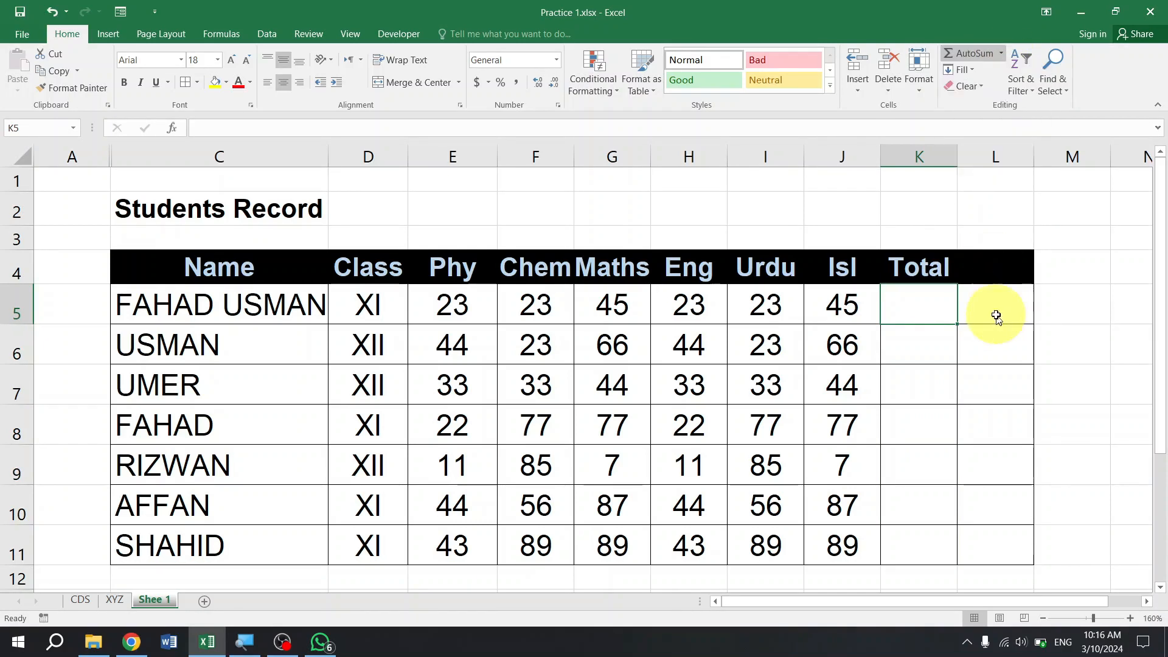
left_click_drag(448, 304, 865, 301)
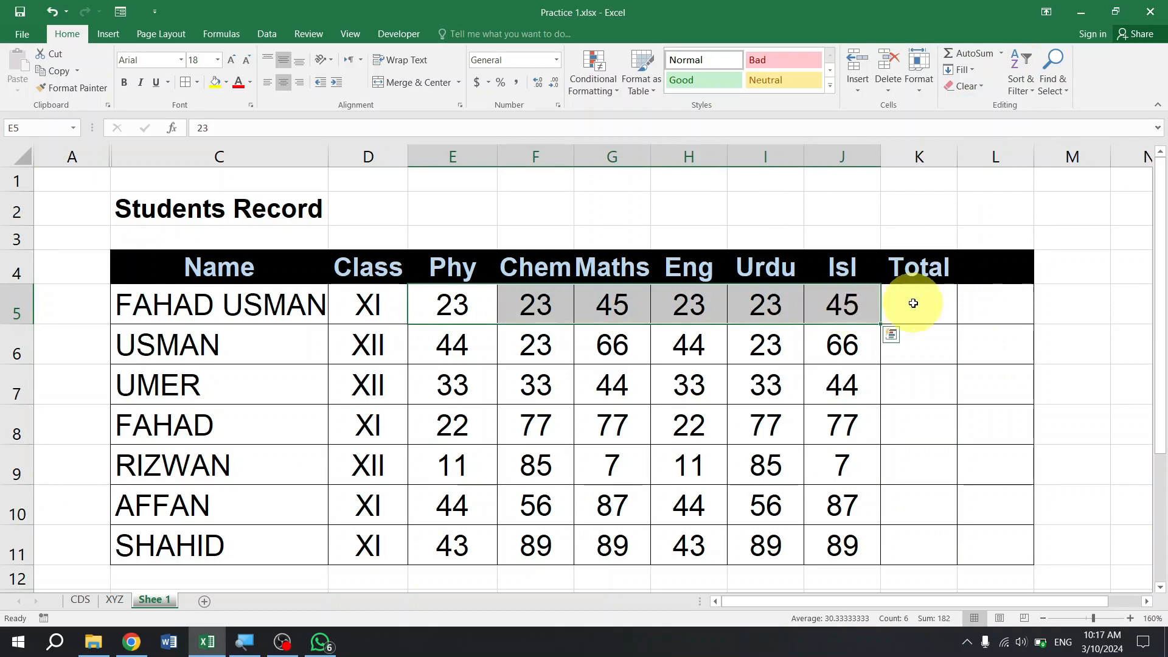
left_click(907, 297)
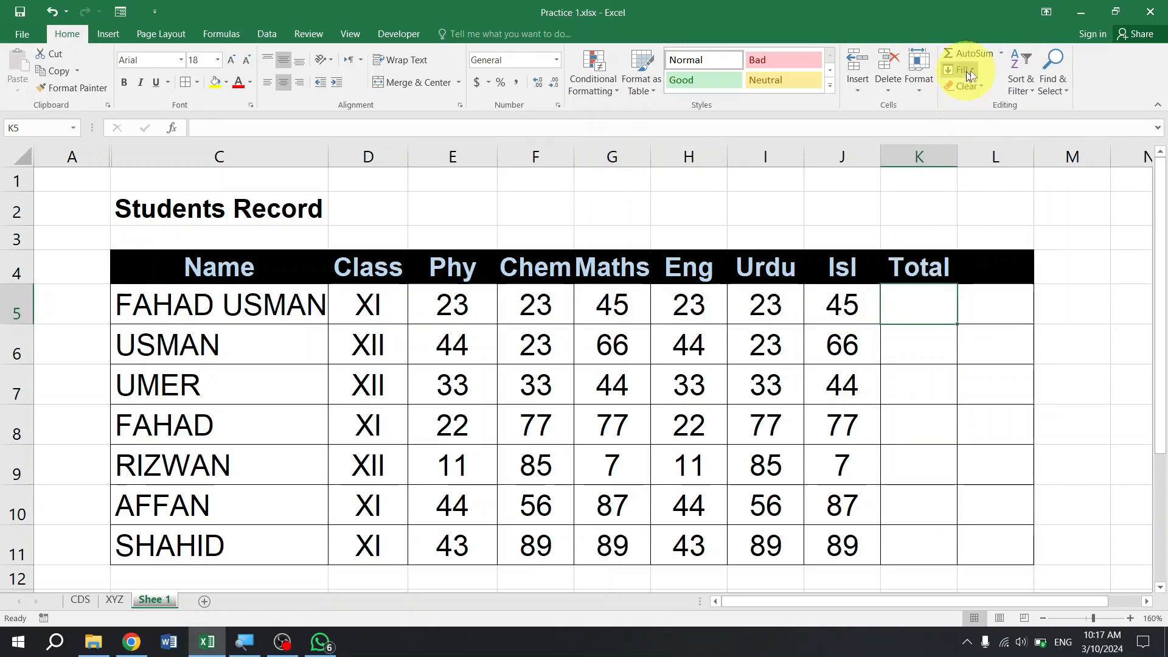
left_click(1001, 55)
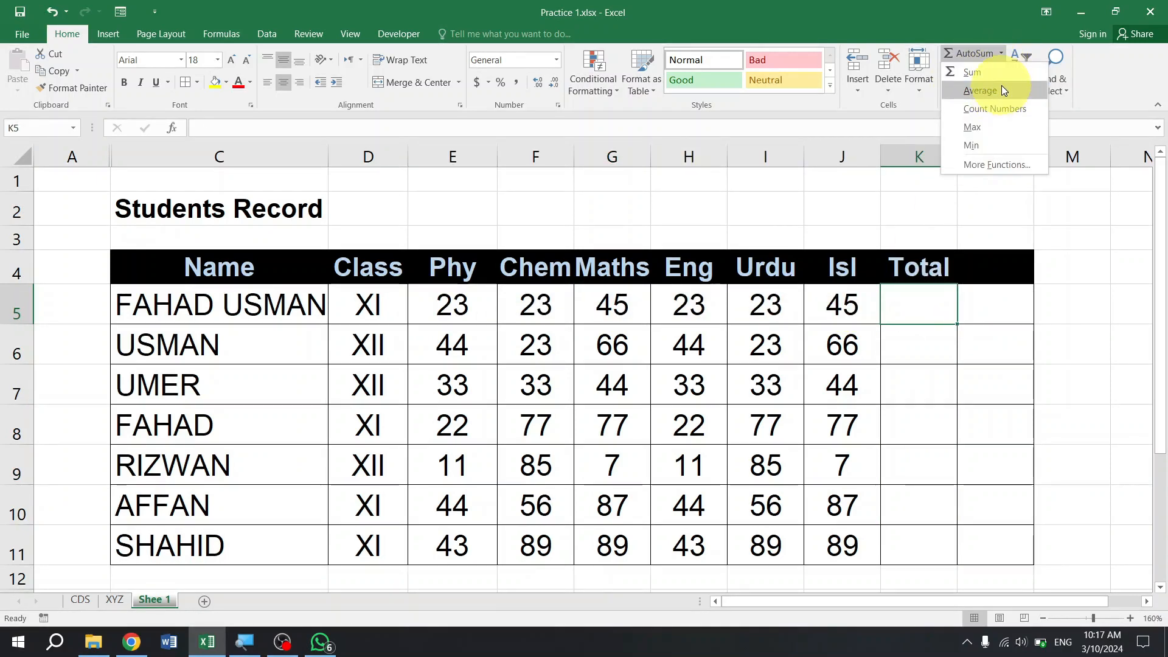
left_click(1003, 90)
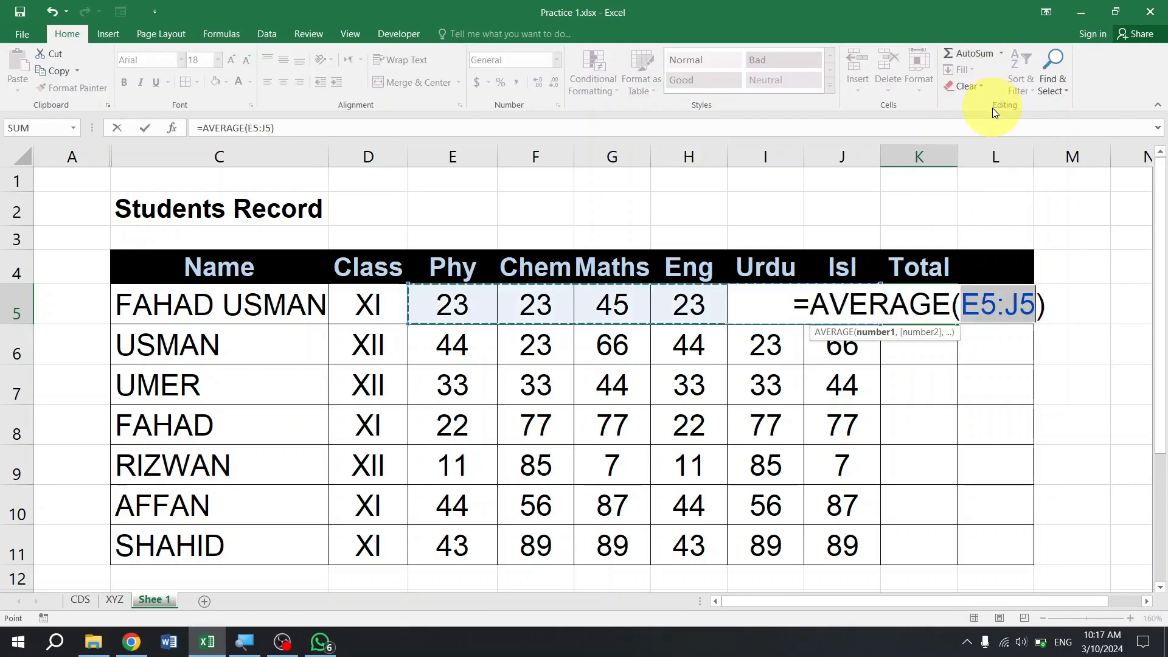
key("Return")
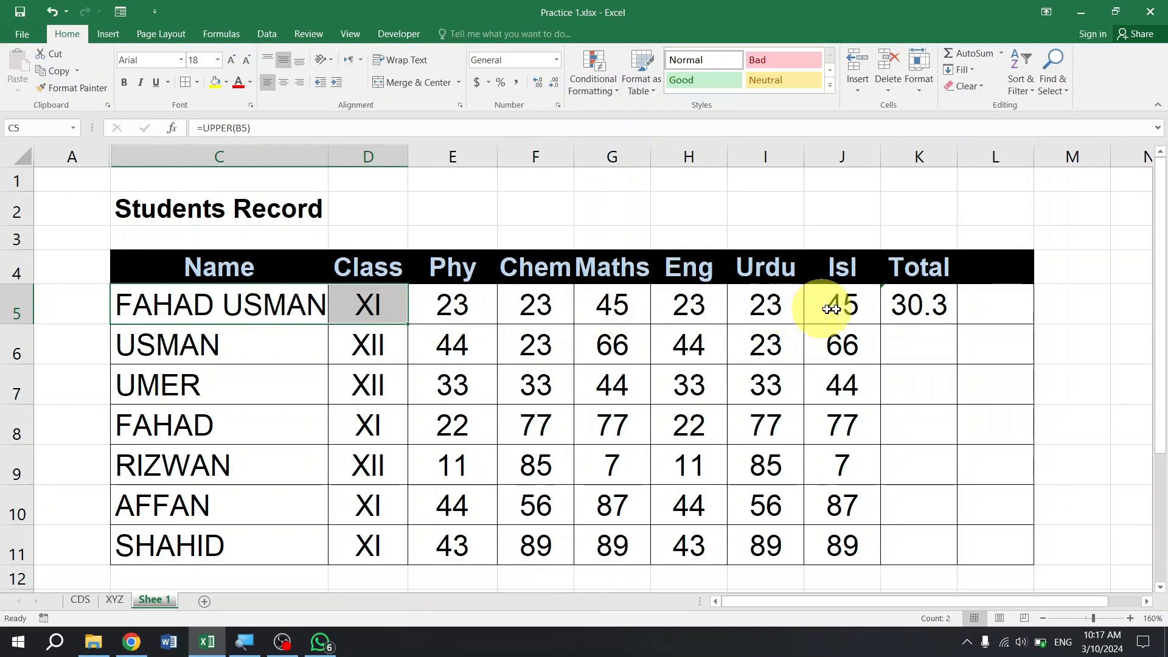
Fill the AVERAGE formula from K5 down to K11 for the remaining students.
left_click(966, 351)
left_click(913, 302)
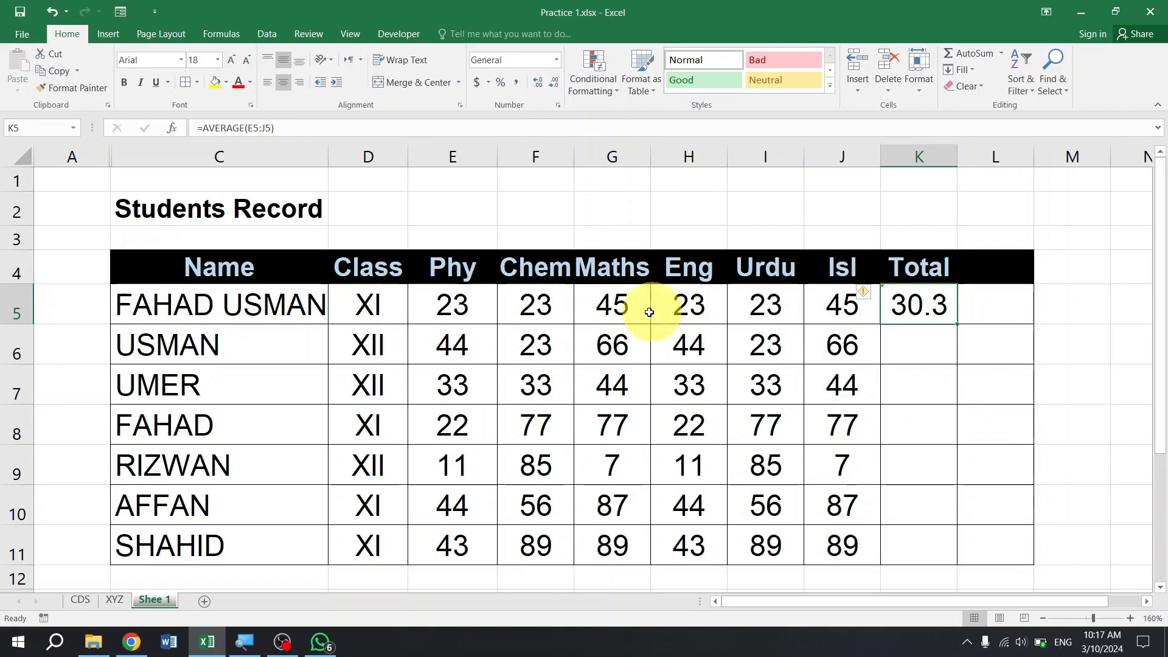
left_click_drag(453, 309, 753, 319)
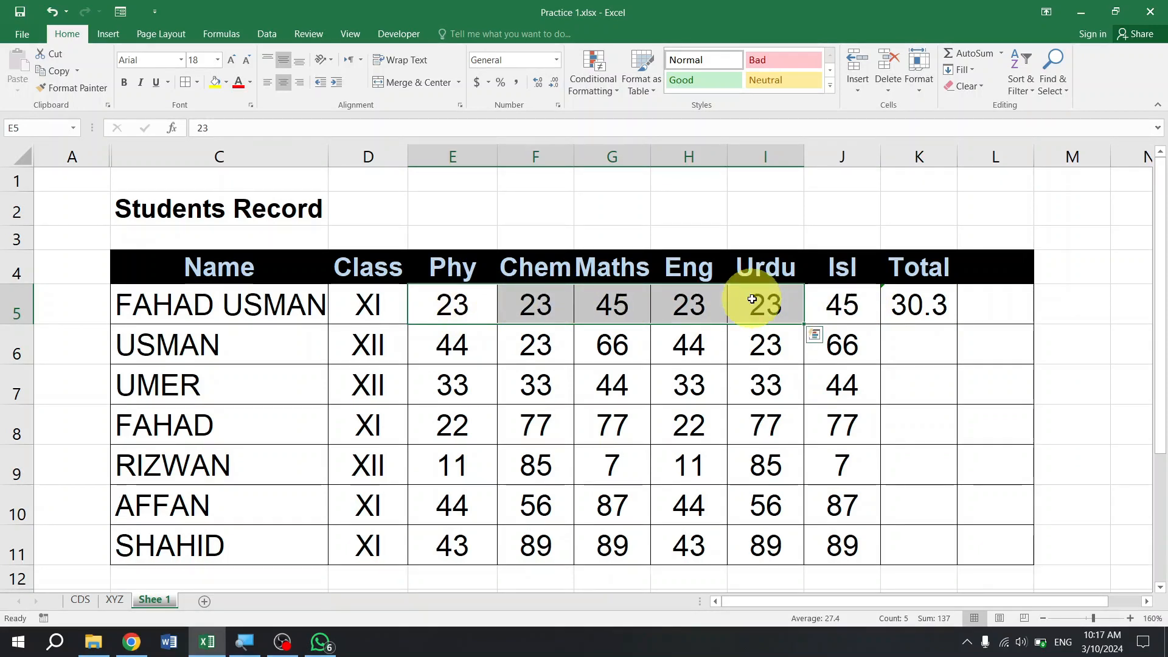
left_click(926, 309)
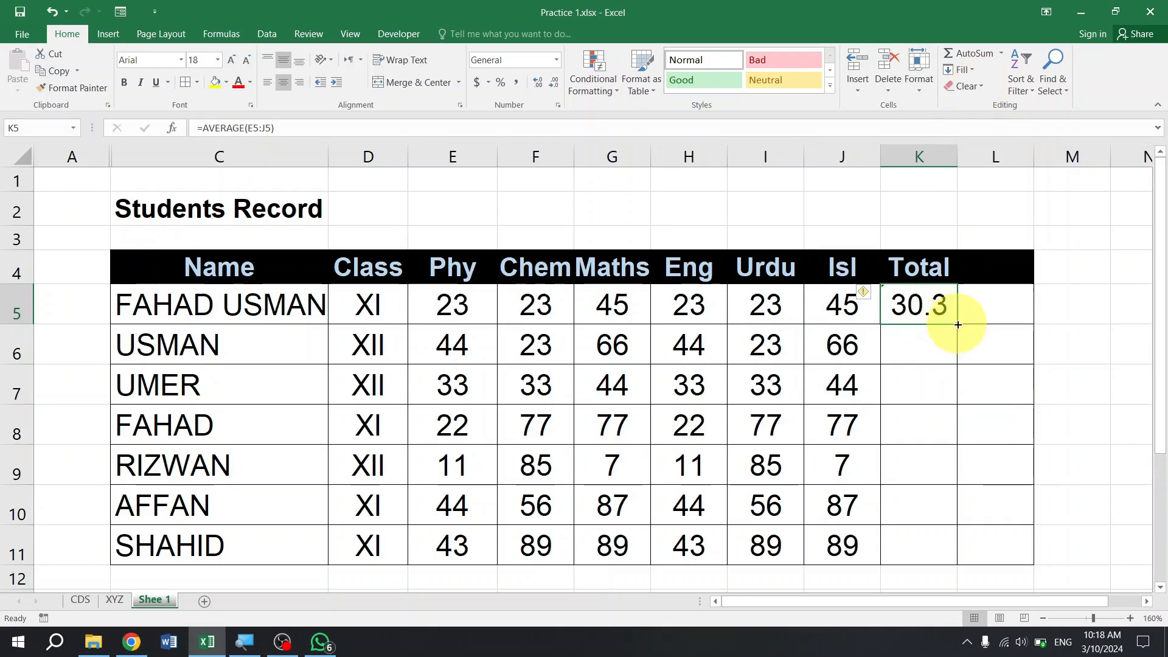
double_click(957, 324)
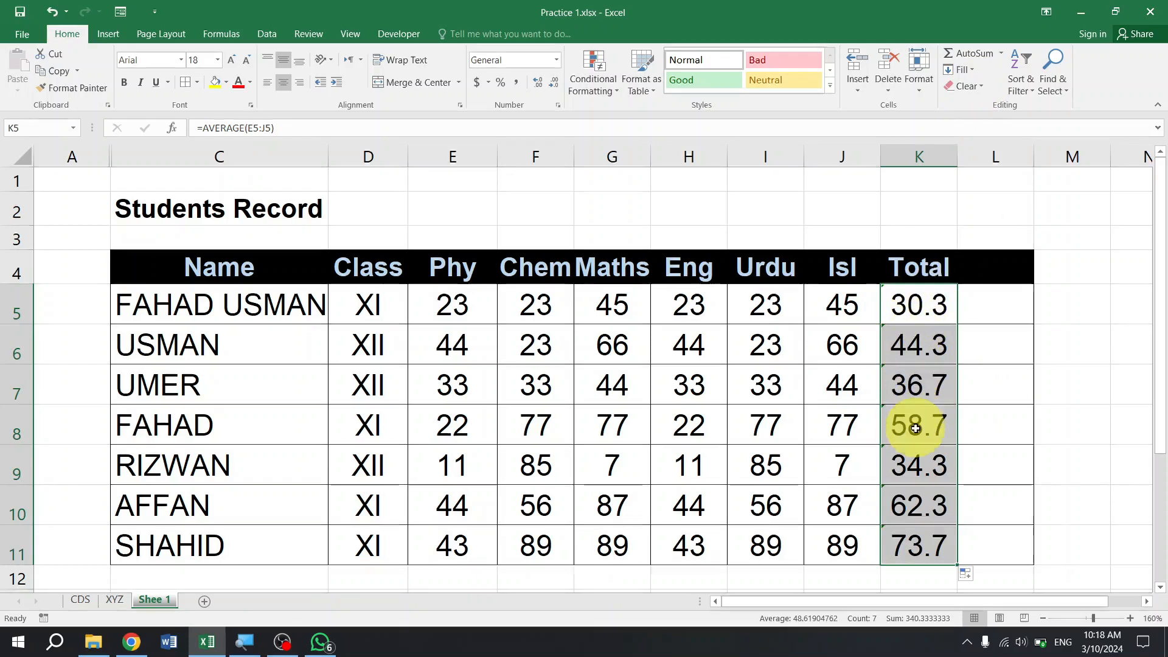
Replace the Total heading in K4 with Average.
left_click(917, 267)
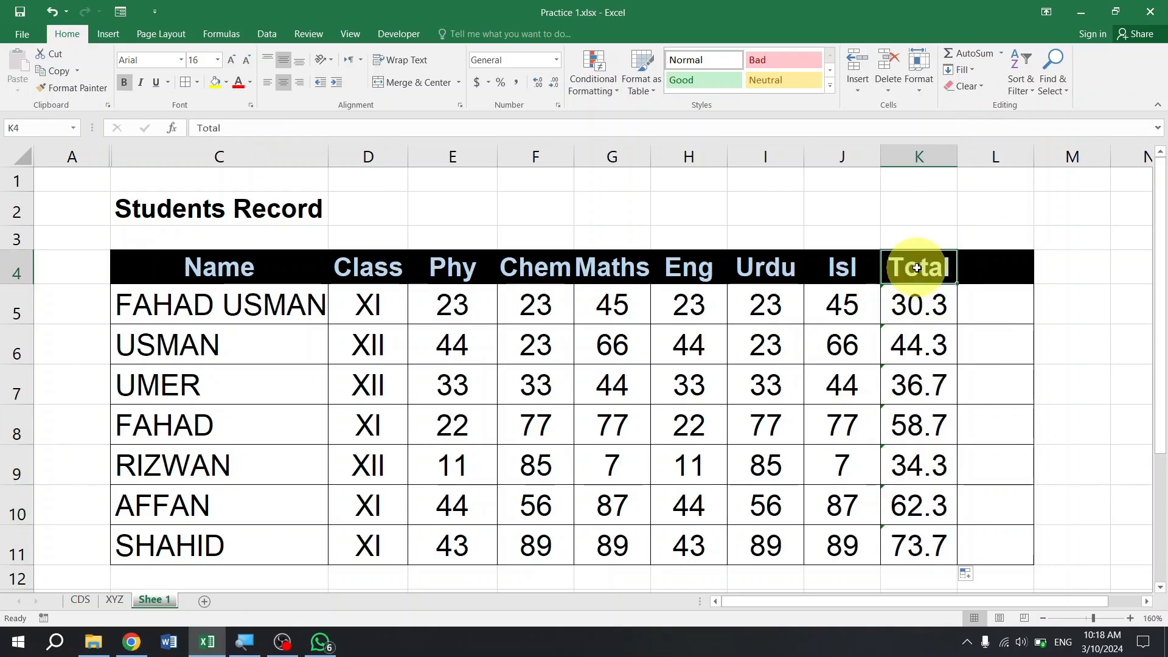
type("jAverae")
key("Return")
Clear the heading in K4 and all the averages in K5:K11.
key("Up")
key("Delete")
key("Down")
key("ctrl+shift+Down")
key("Delete")
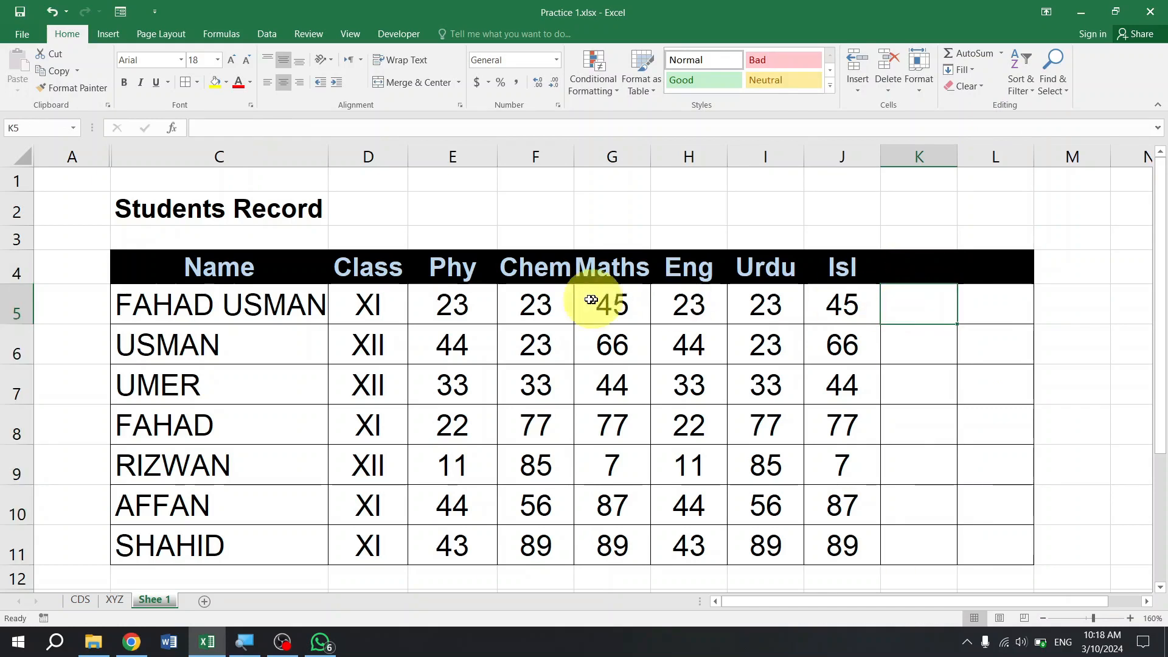
Enter =COUNT(E5:J5) in K5 with AutoSum's Count Numbers function for the first student's marks.
left_click_drag(452, 305, 867, 312)
left_click(902, 308)
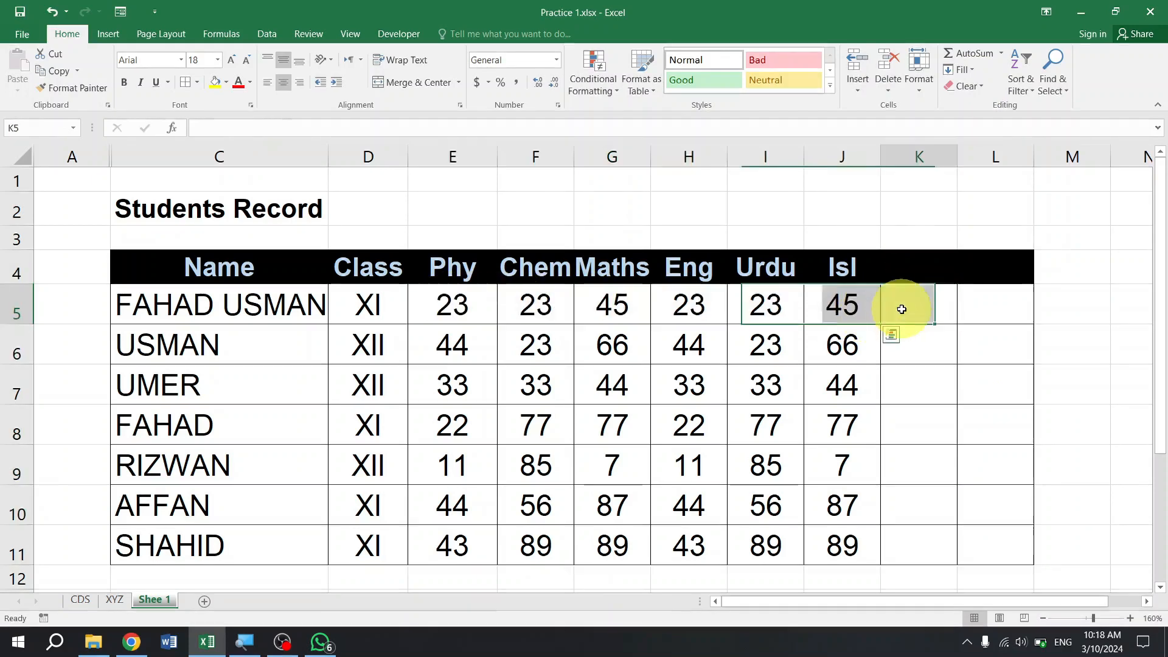
left_click(1001, 53)
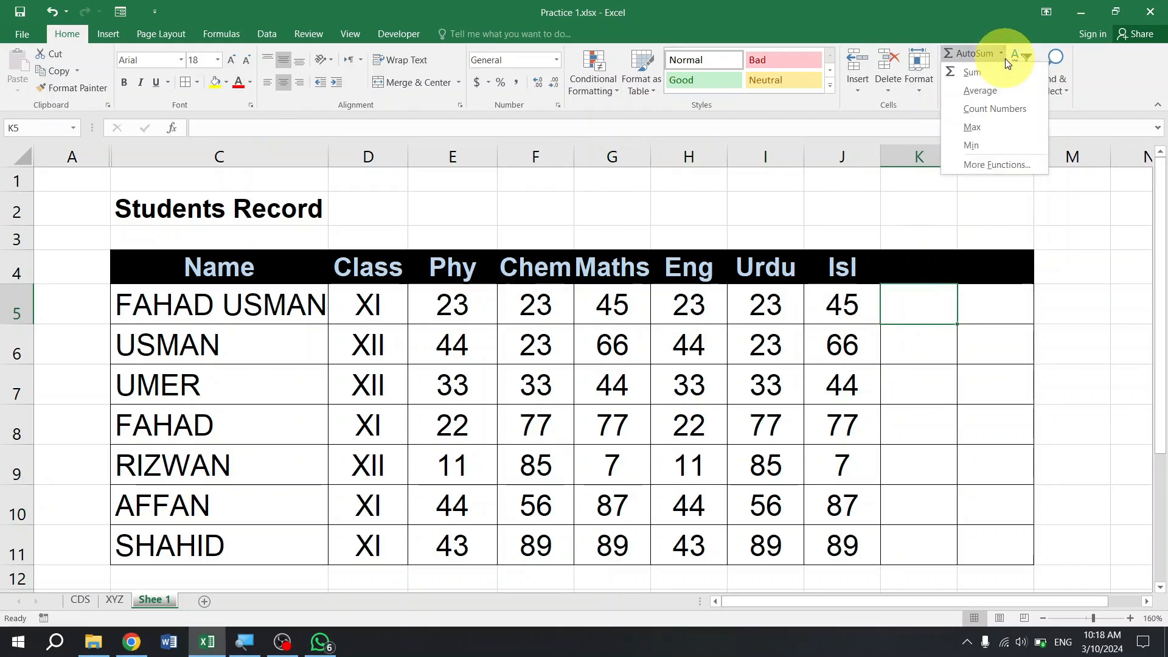
left_click(1020, 107)
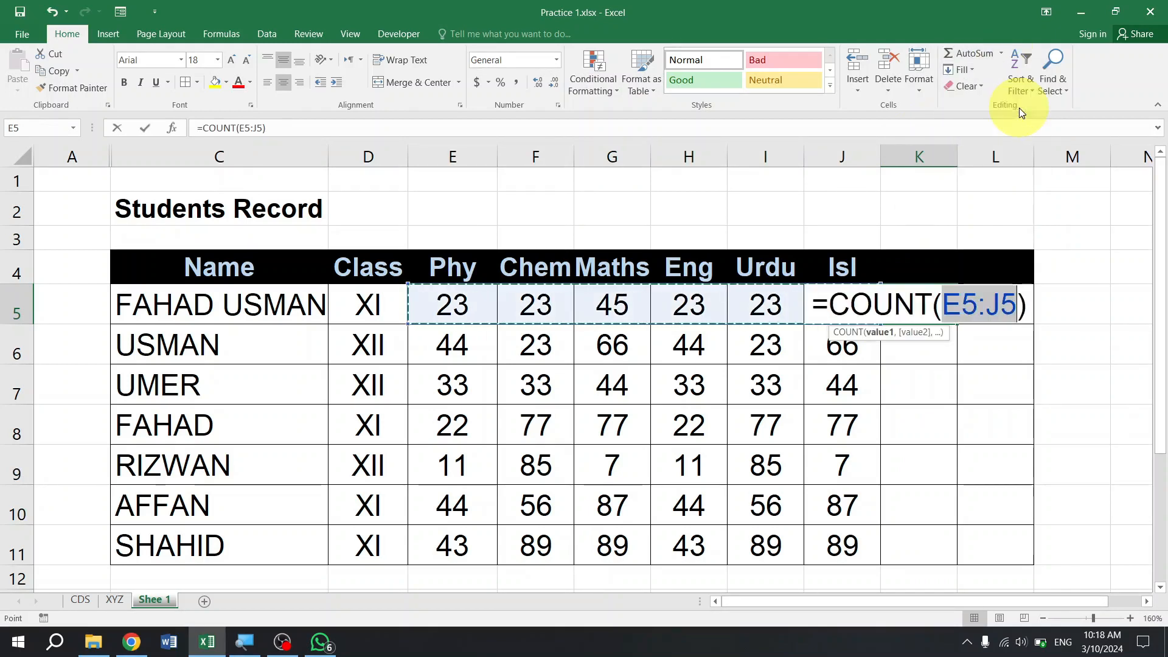
key("Return")
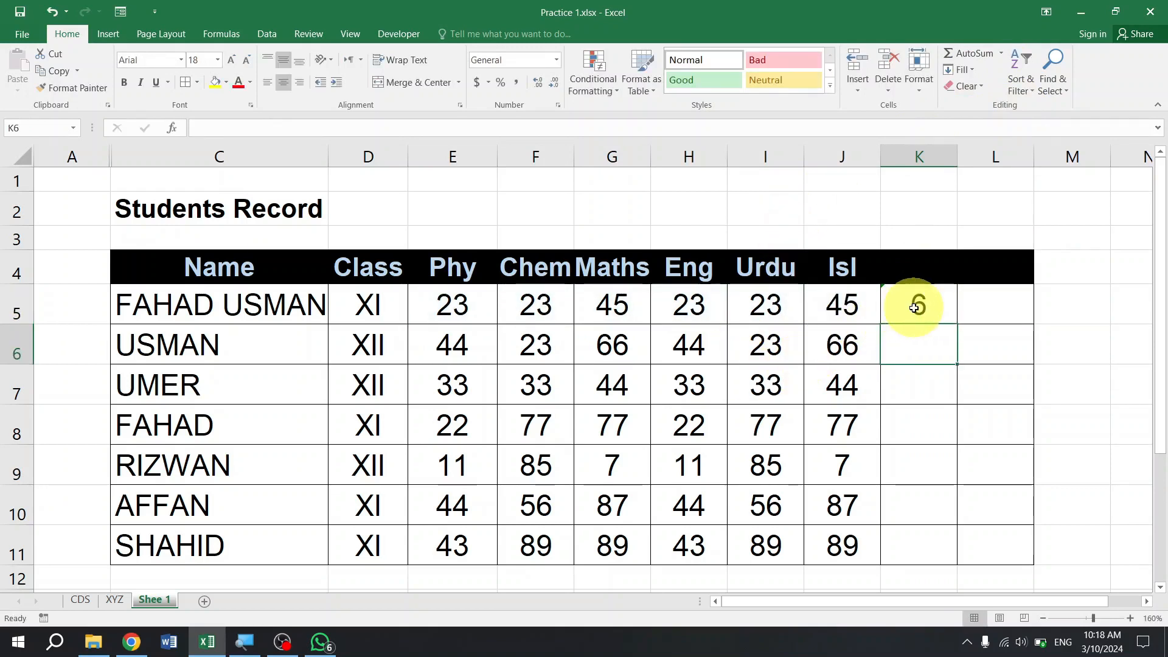
Enter =COUNT(E5:E11) in E12 with Count Numbers to count the entries in the Phy column.
scroll(914, 308, "down", 2, "ctrl")
left_click_drag(367, 246, 374, 465)
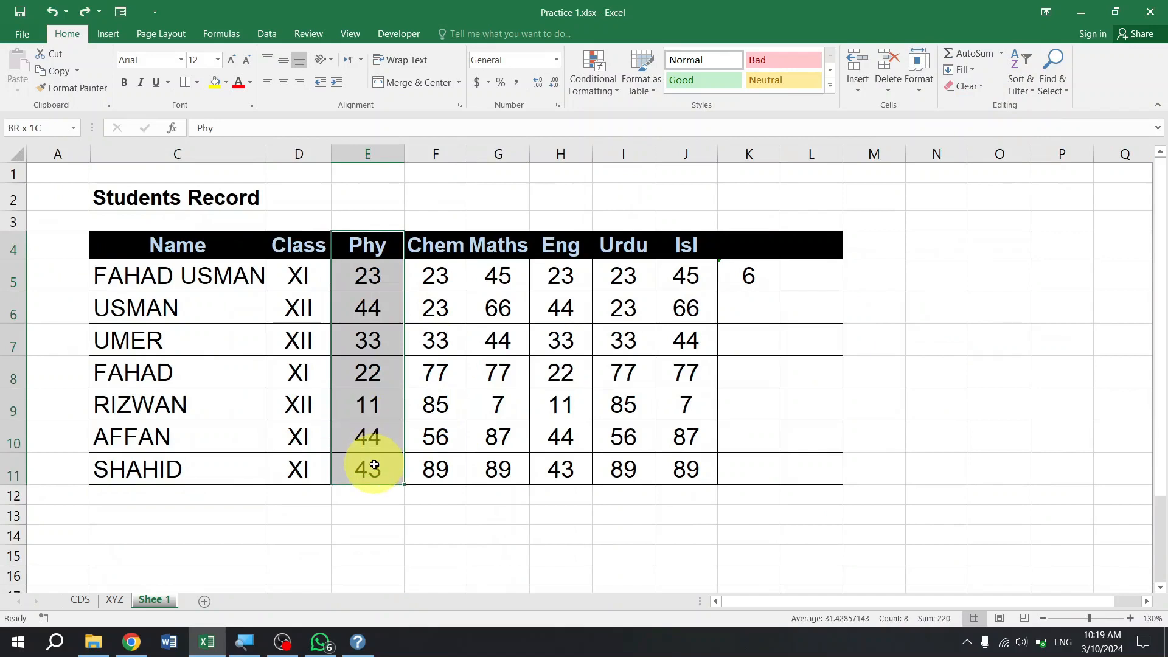
left_click_drag(433, 276, 447, 460)
left_click(368, 494)
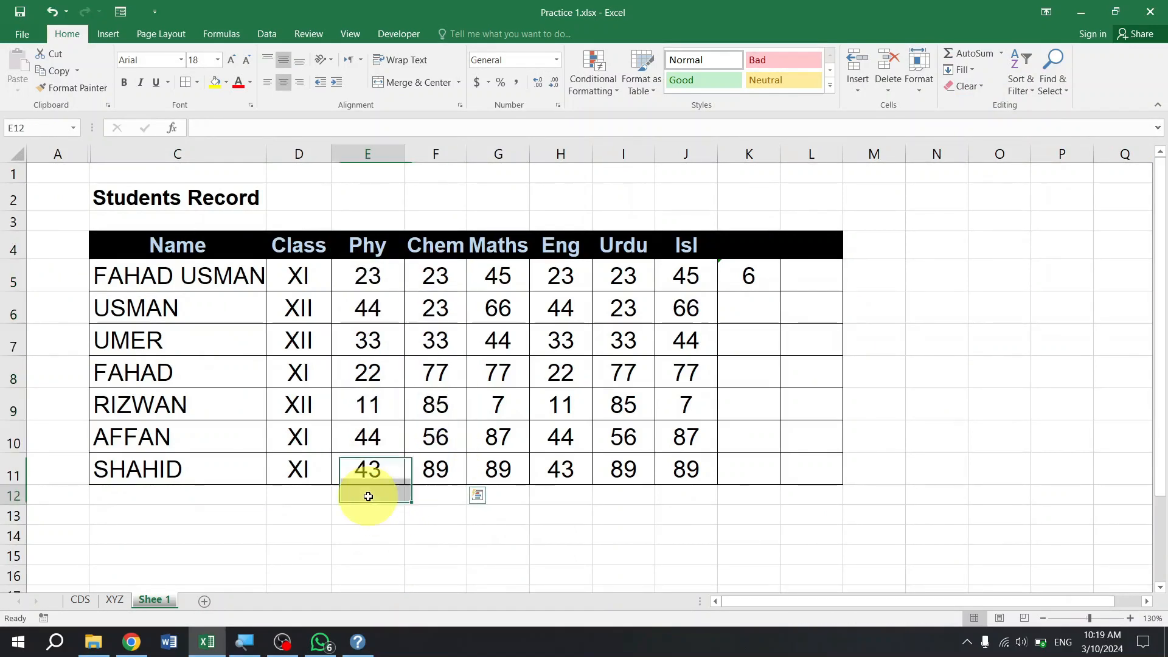
left_click(1002, 54)
left_click(1017, 109)
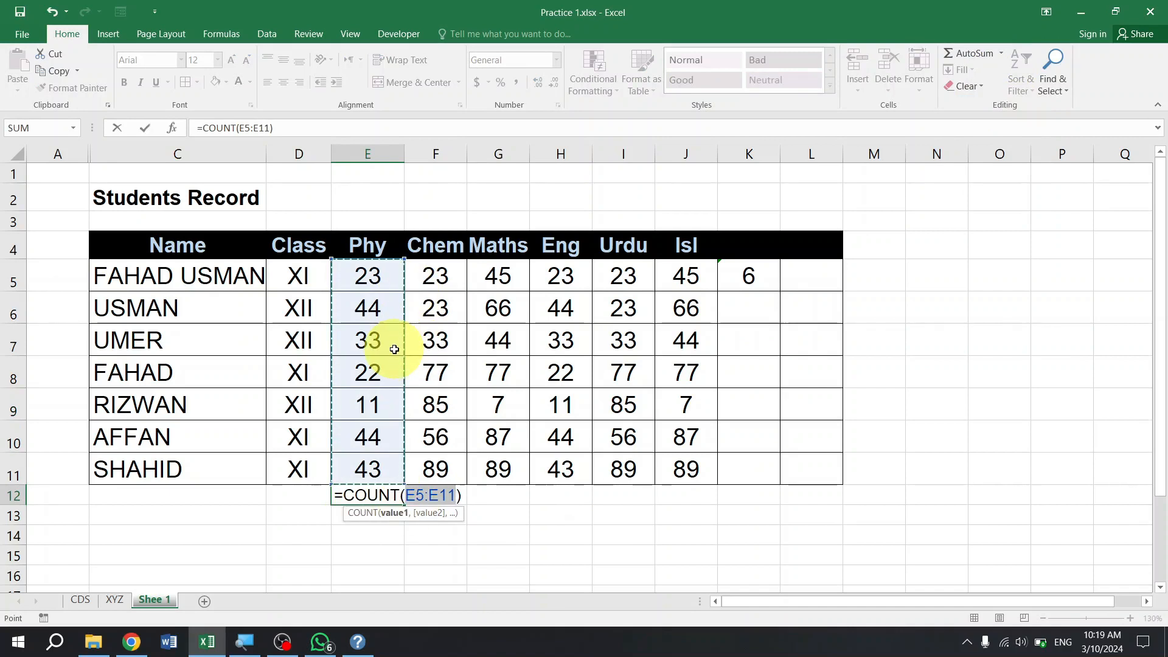
key("Return")
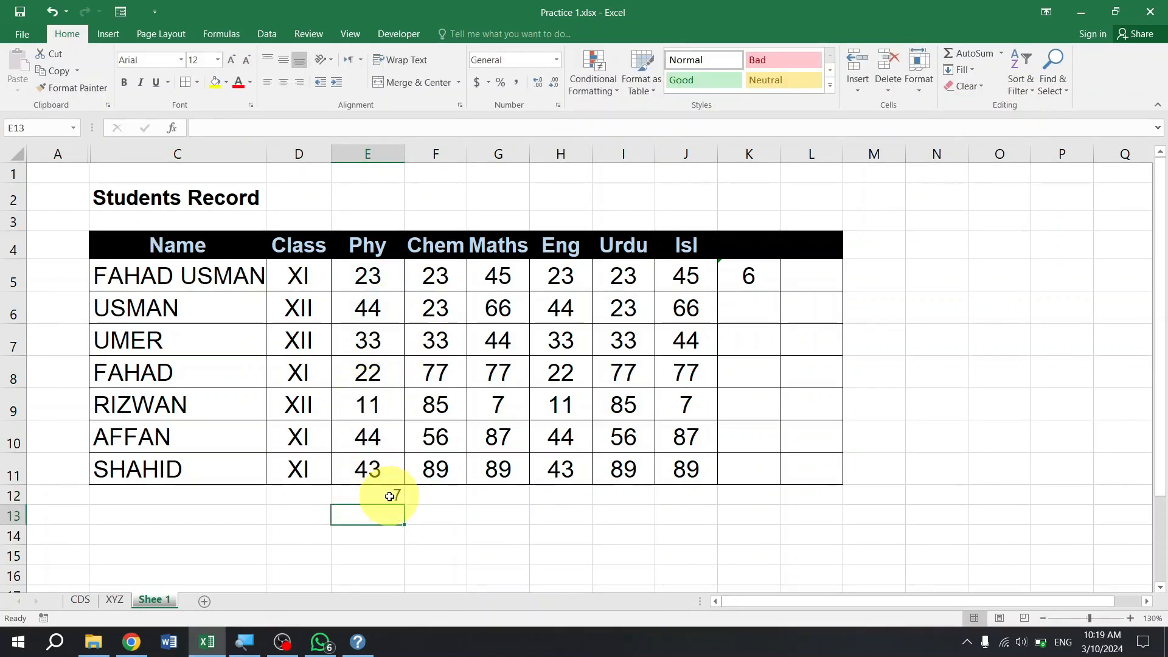
Go through the Phy marks in E5:E11 one by one to check them against the count in E12.
left_click(386, 272)
left_click(386, 306)
left_click(387, 334)
left_click(390, 370)
left_click(390, 411)
left_click(386, 449)
left_click(383, 468)
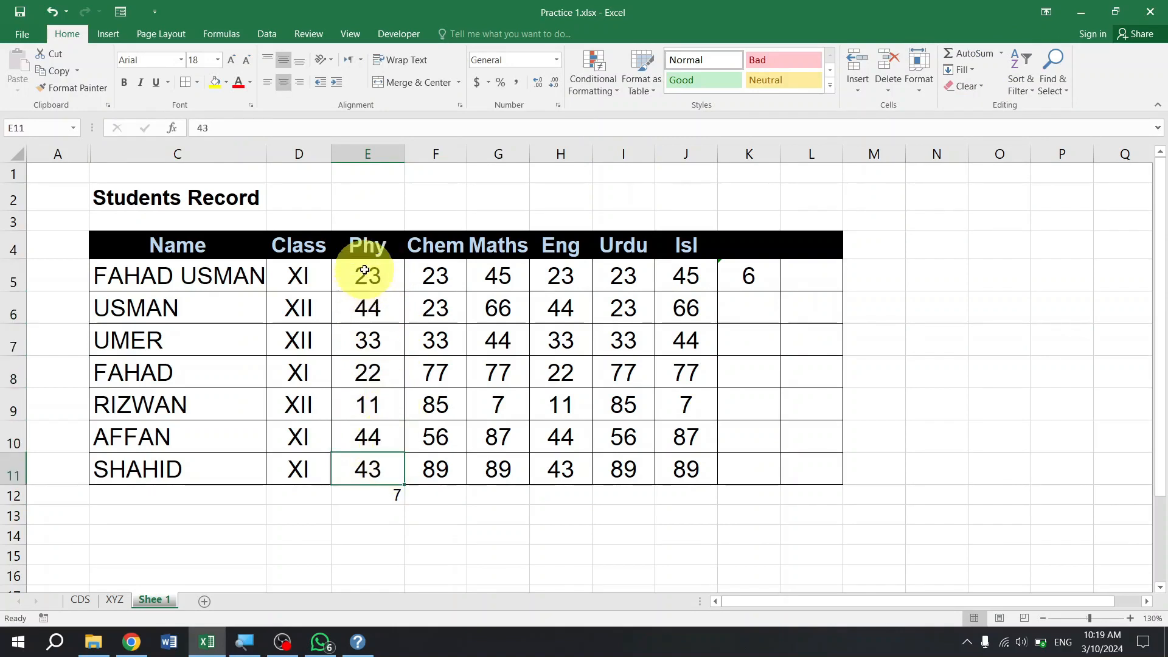
left_click_drag(383, 274, 379, 472)
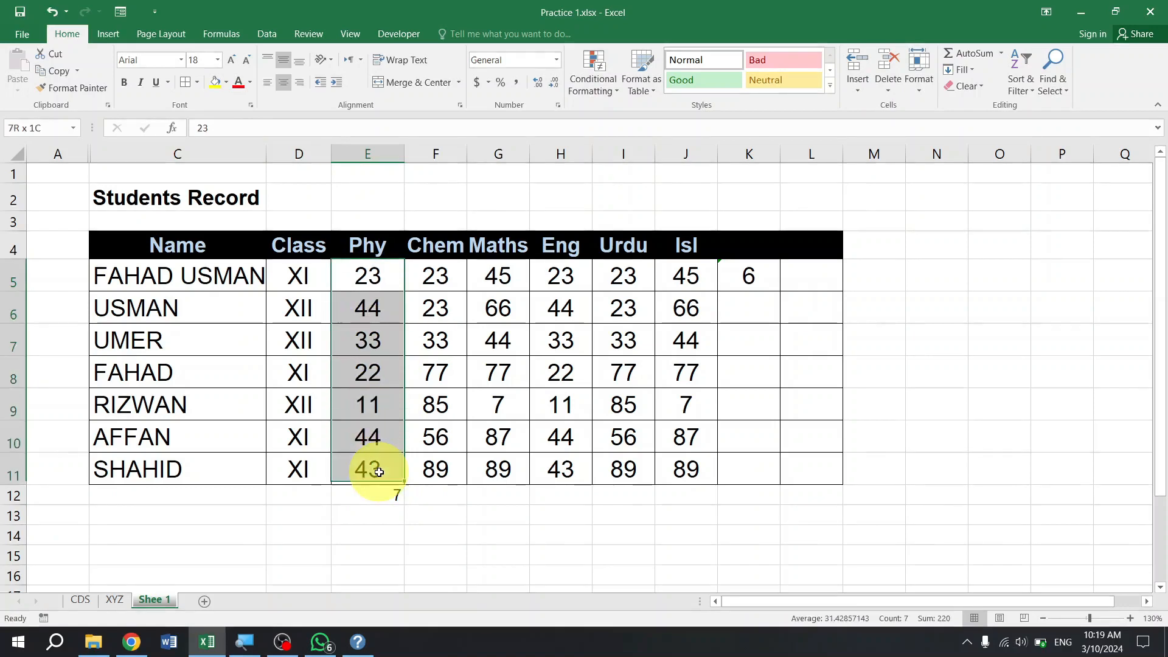
Enter =COUNT(F5:F11) in F12 with Count Numbers to count the entries in the Chem column.
left_click(456, 495)
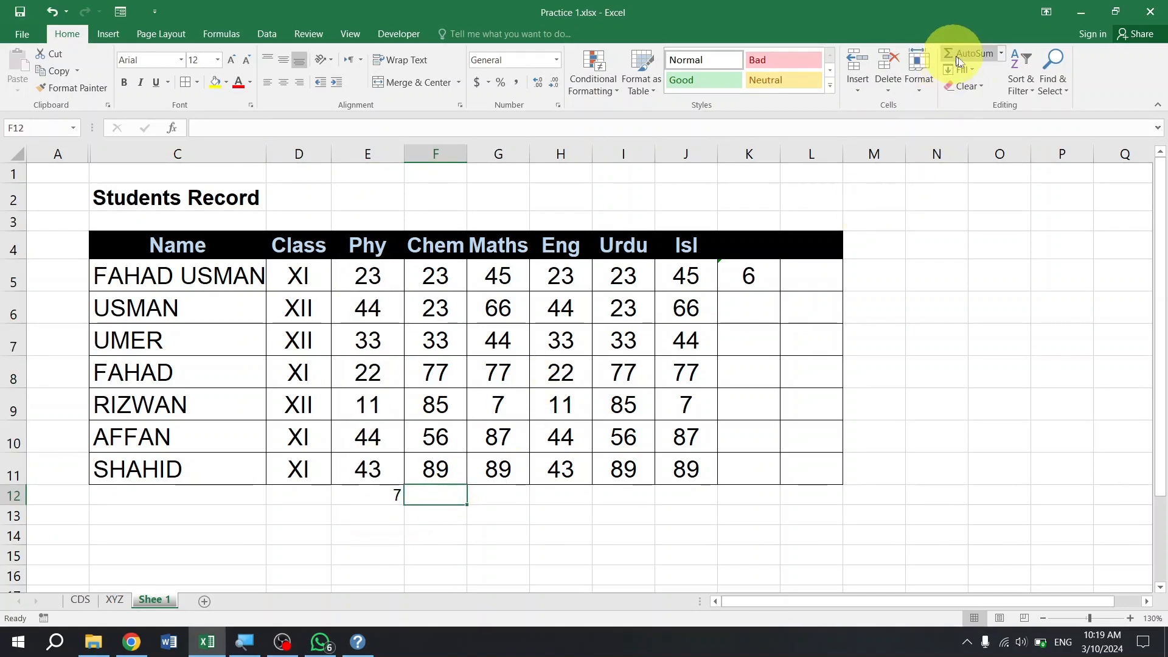
left_click(1001, 58)
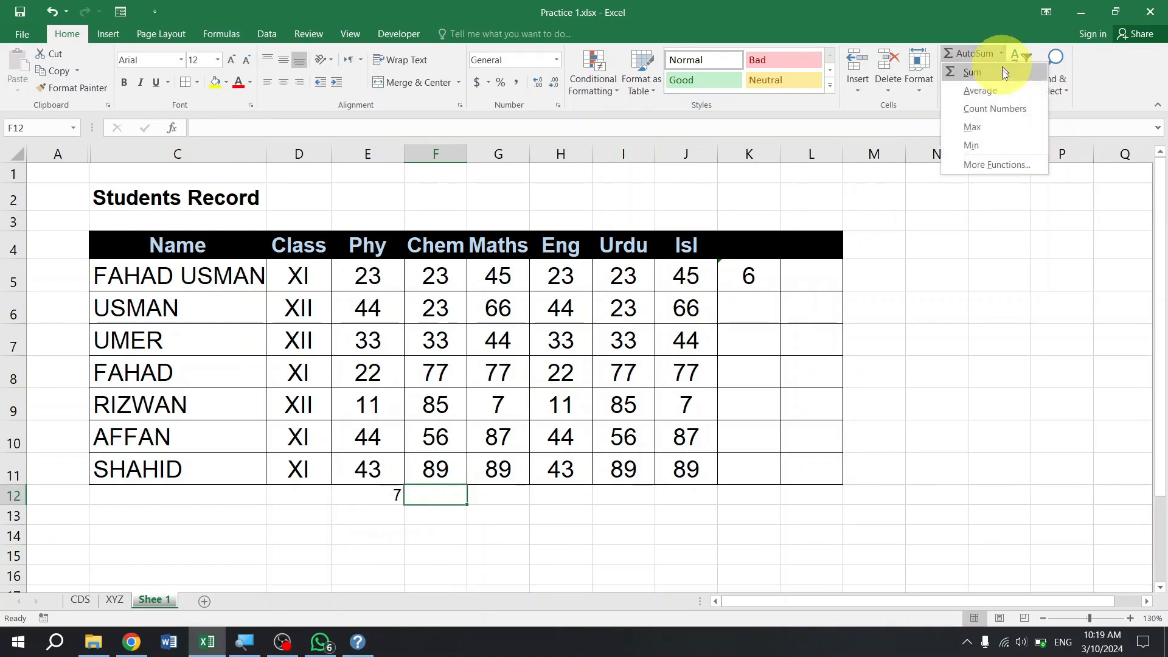
left_click(1003, 111)
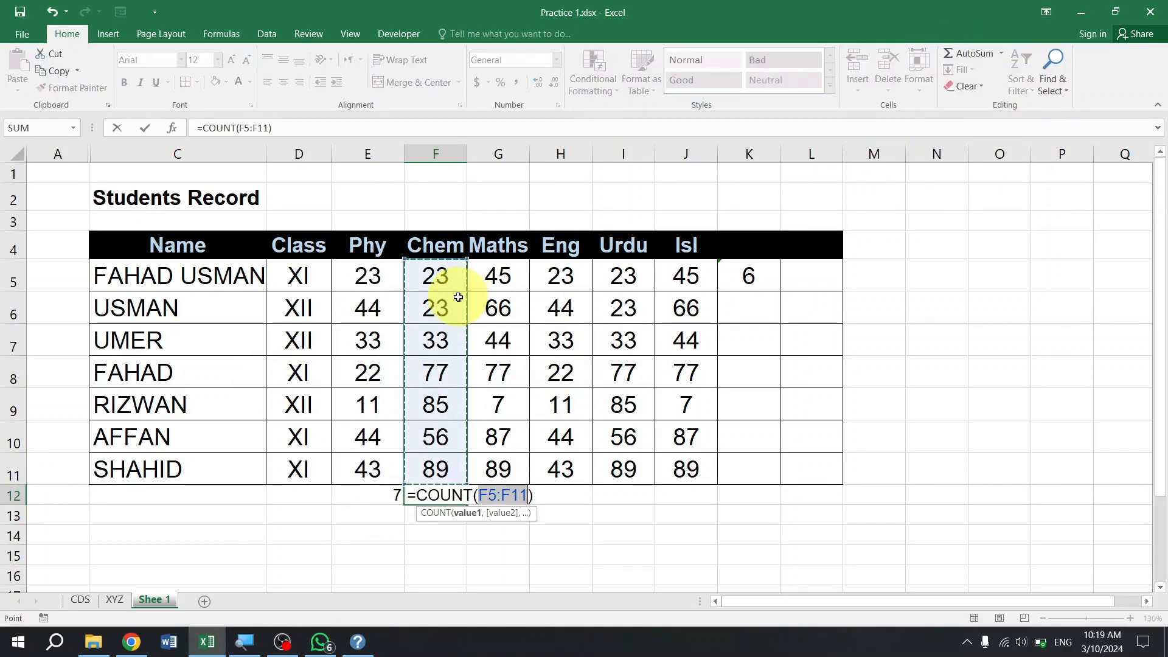
key("Return")
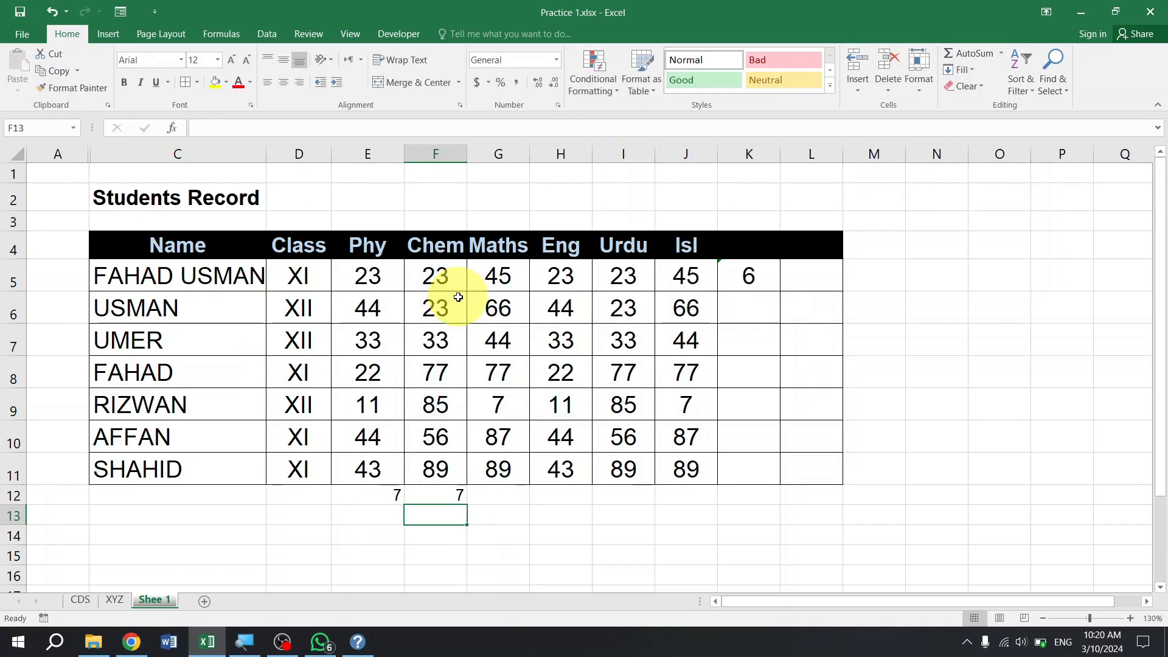
Delete the column counts from F12 and E12.
key("Up")
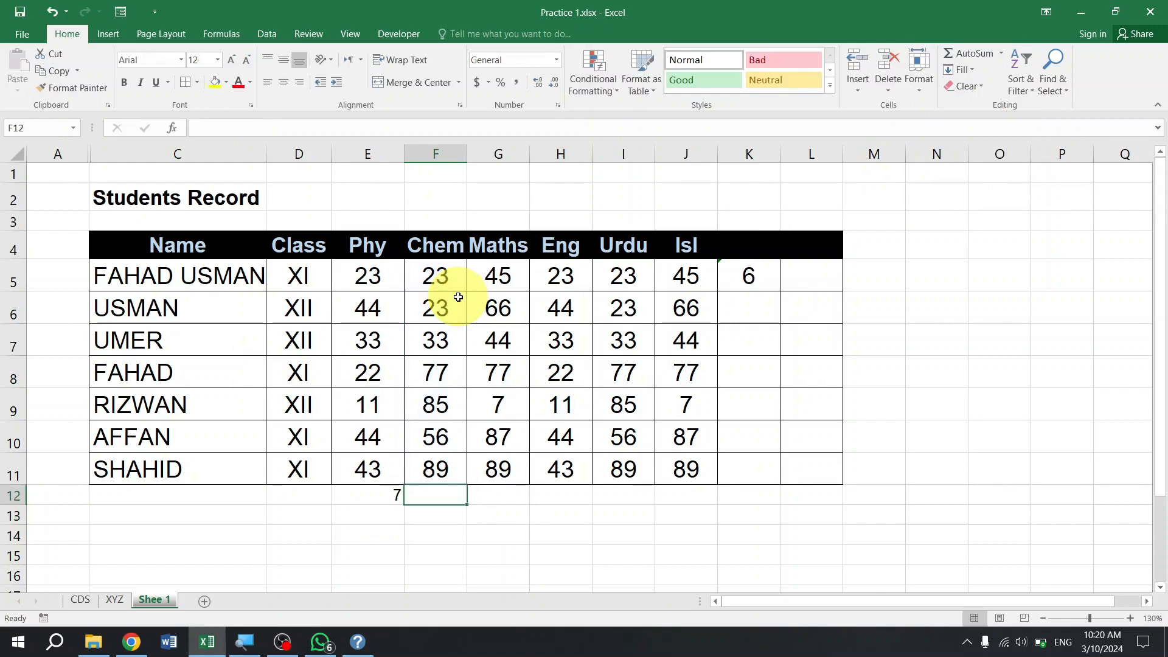
key("Left")
key("Delete")
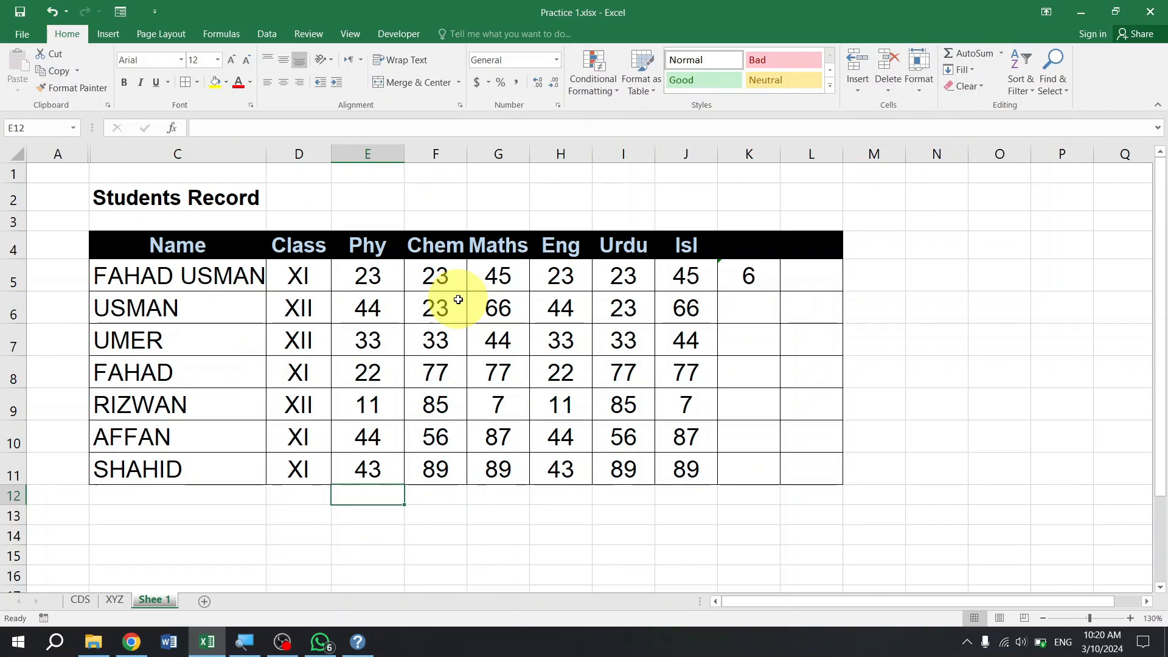
Enter =MAX(E5:E11) in E12 with the AutoSum Max function to find the highest Phy mark.
left_click_drag(368, 275, 372, 372)
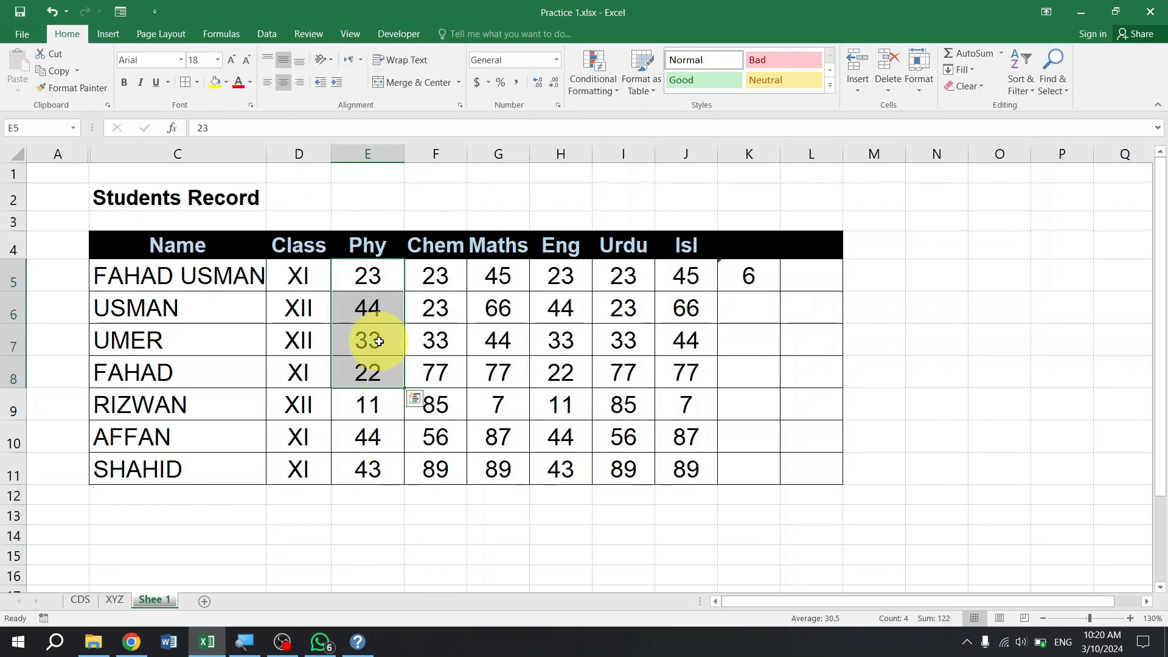
left_click(368, 496)
left_click(1001, 53)
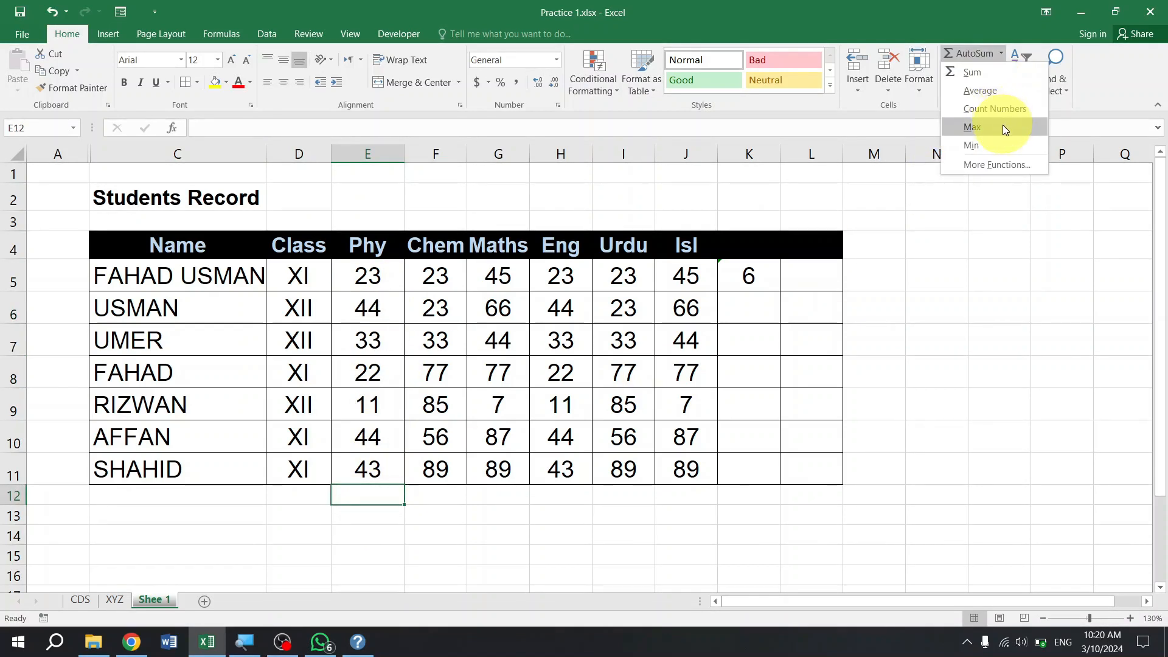
left_click(1003, 126)
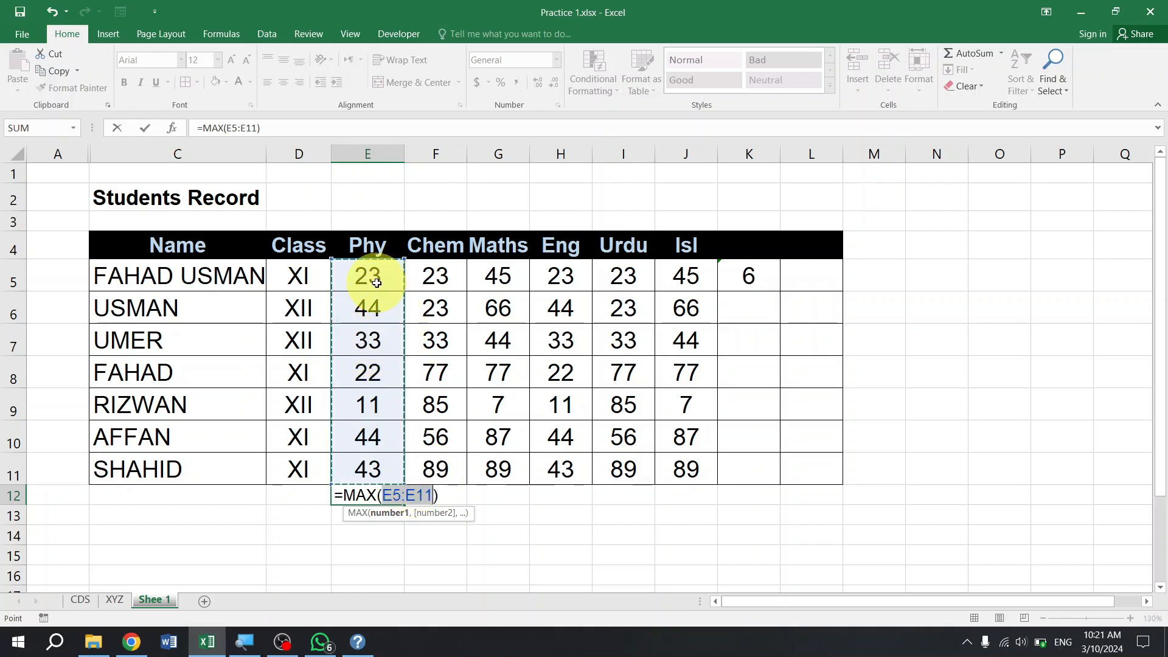
key("Return")
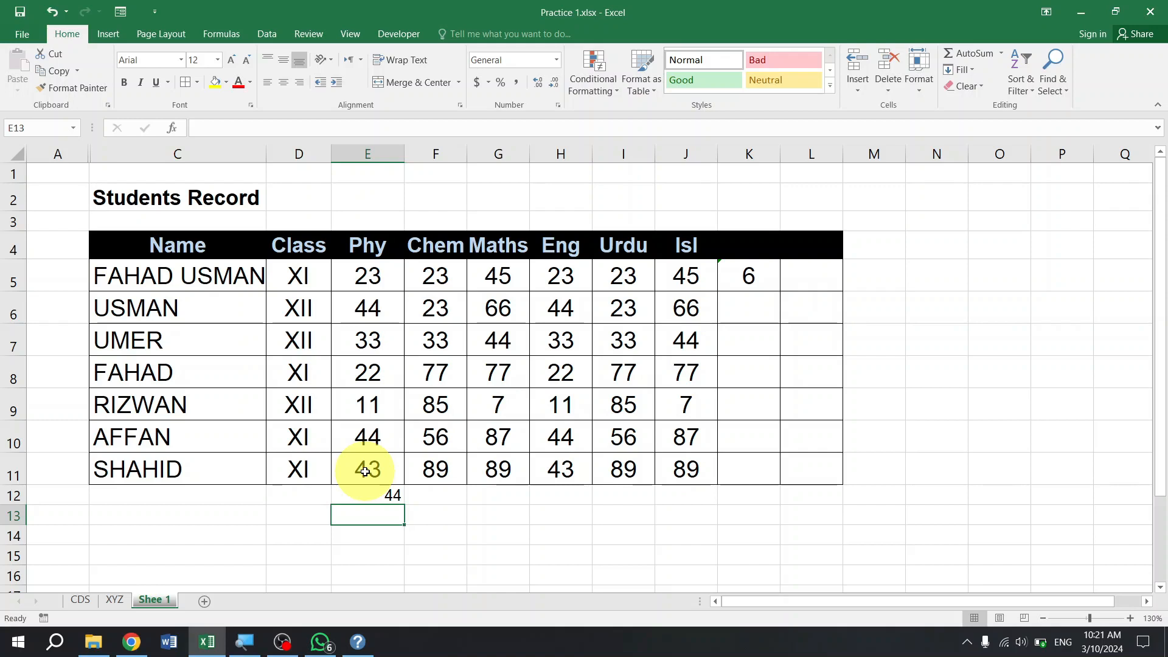
Enter =MIN(F5:F11) in F12 with the AutoSum Min function to find the lowest Chem mark.
left_click(449, 493)
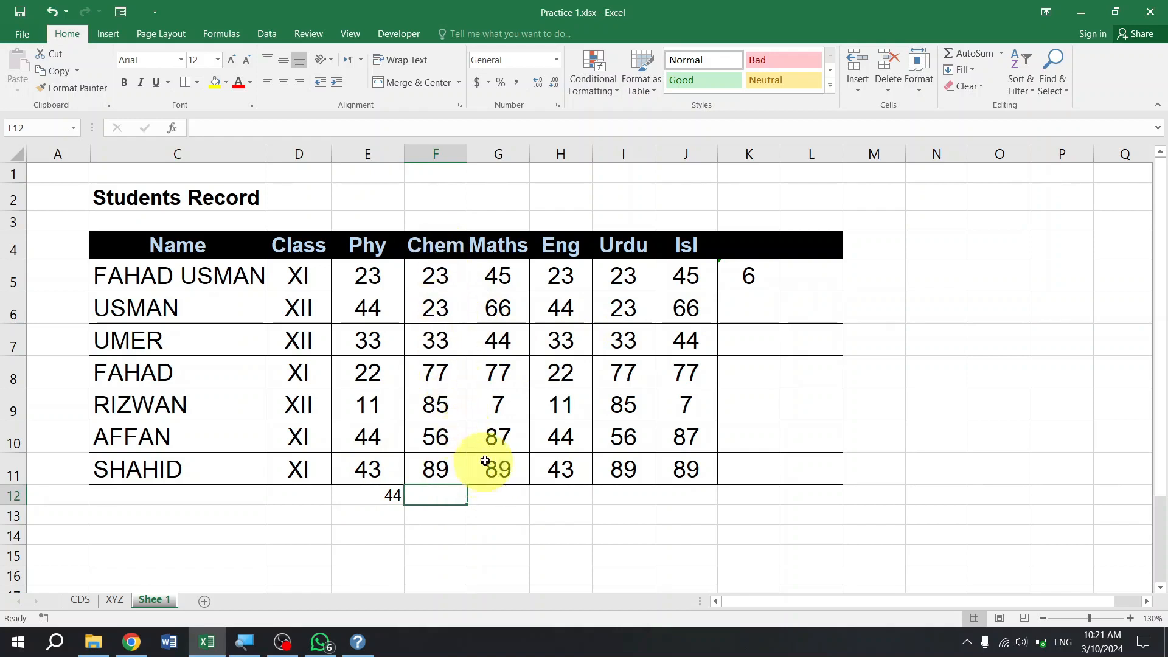
left_click(1001, 53)
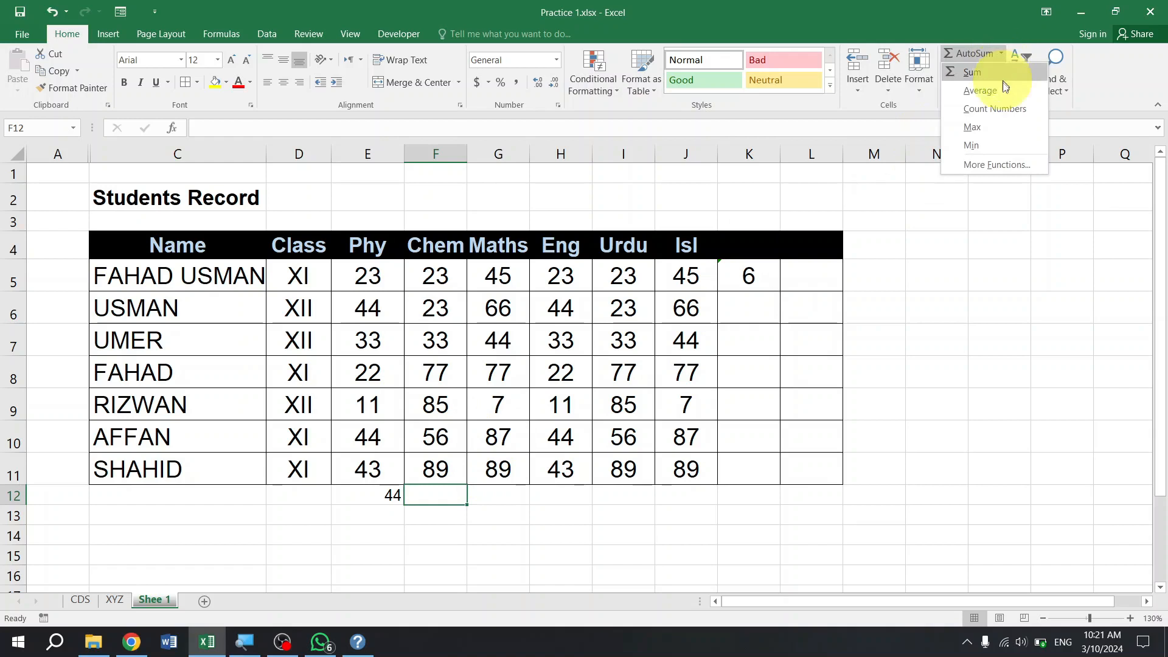
left_click(1009, 144)
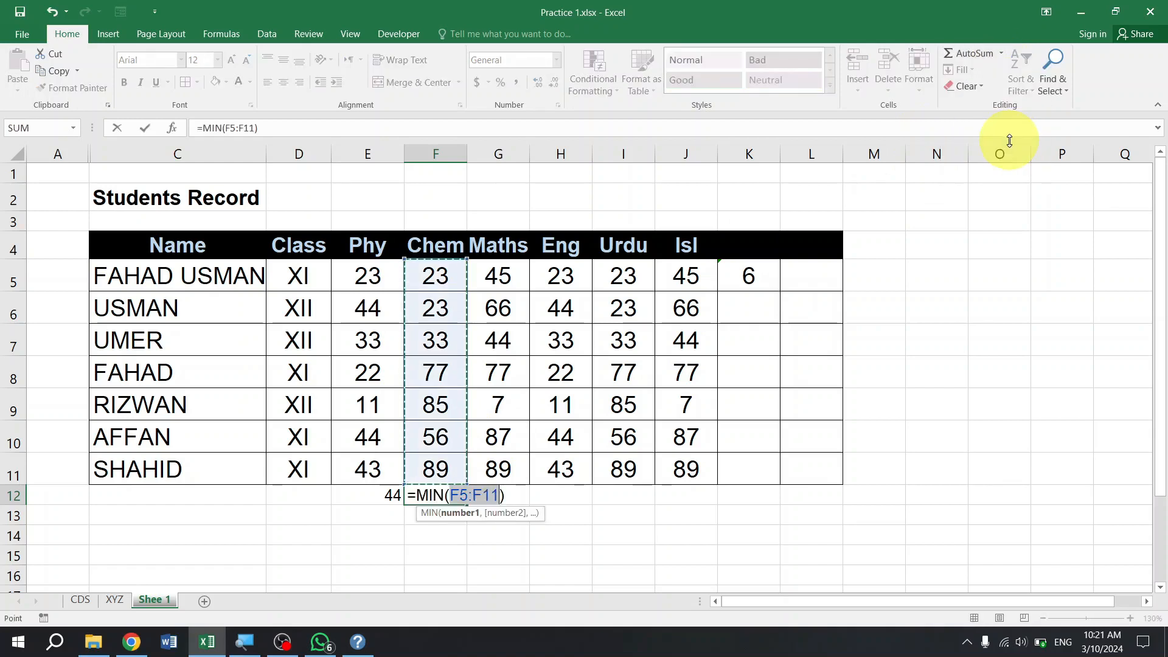
key("Return")
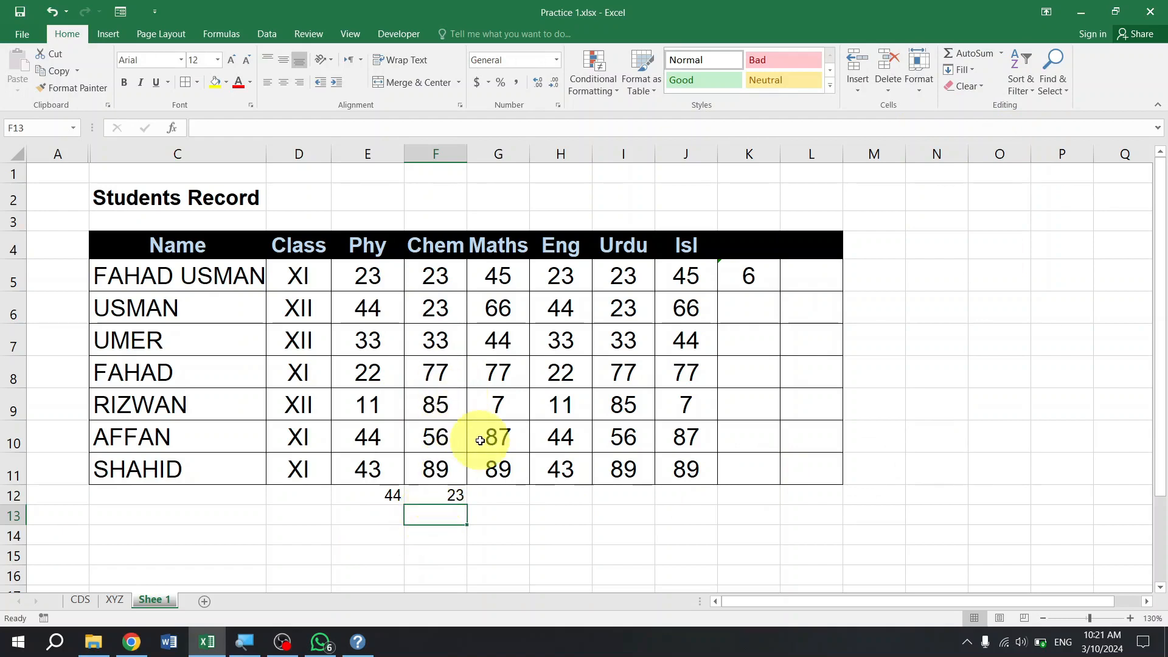
Set the Chem mark in F7 to 2 and the Phy mark in E8 to 77 to test the Min and Max formulas.
left_click(442, 337)
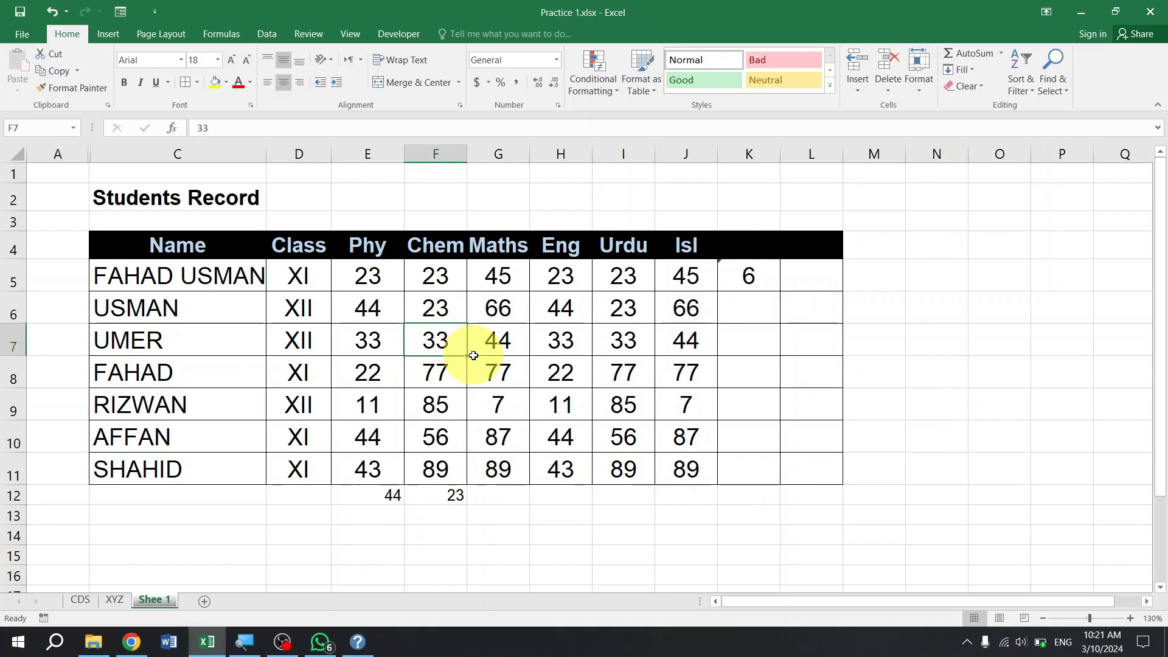
type("2")
key("Return")
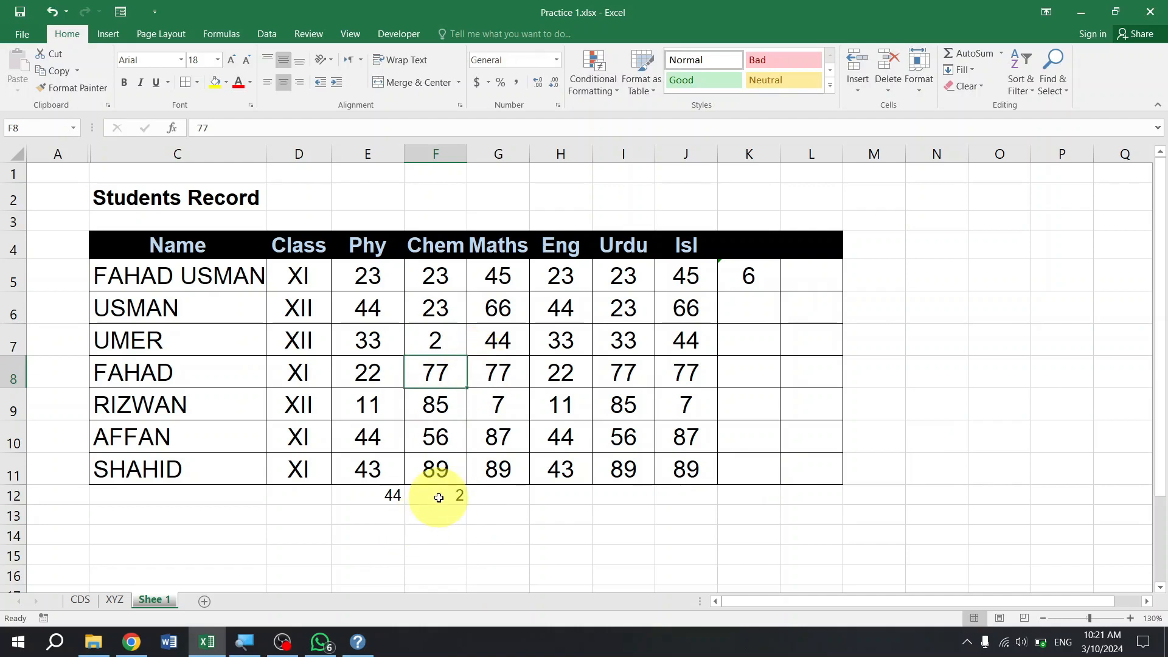
left_click(365, 373)
type("77")
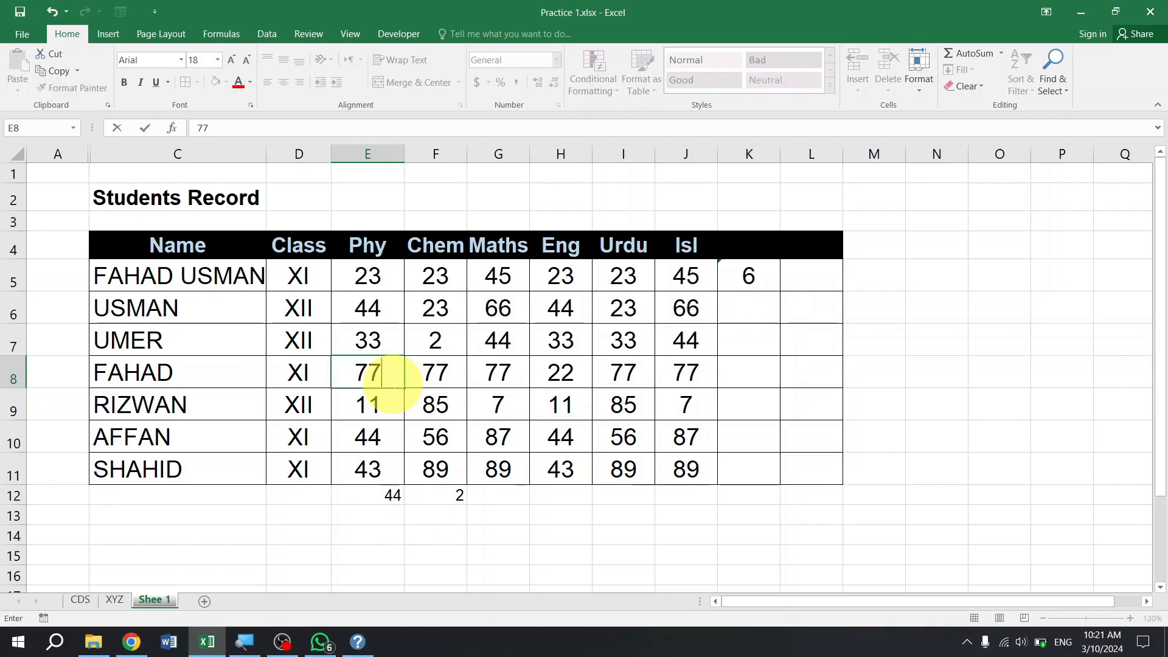
key("Return")
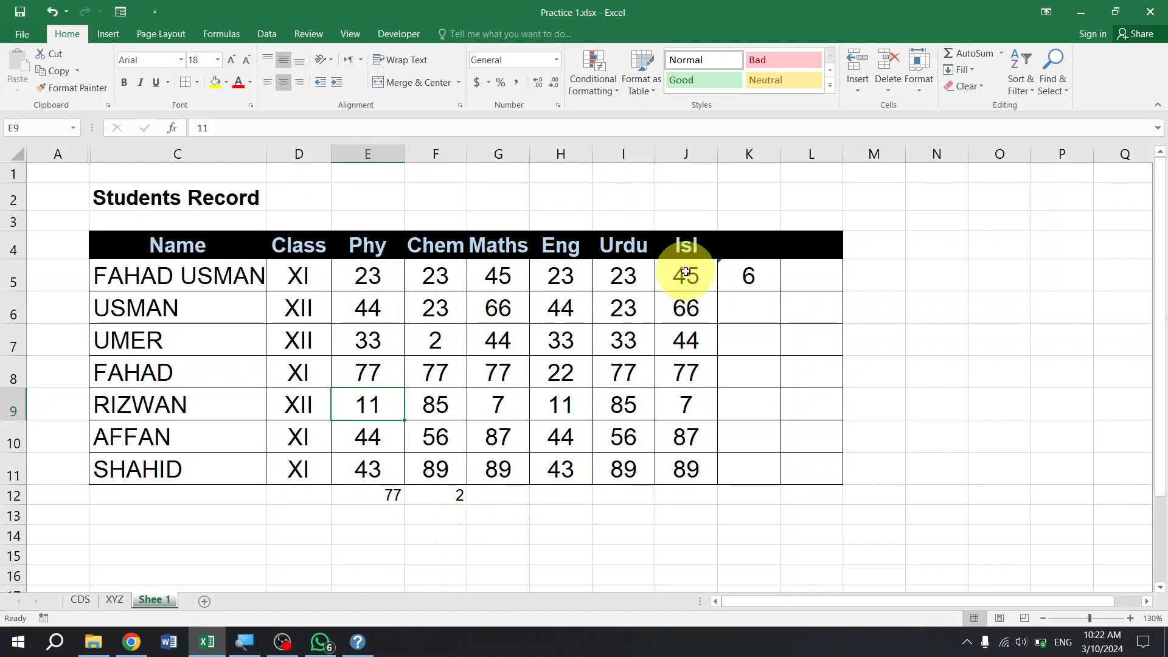
left_click_drag(381, 285, 375, 469)
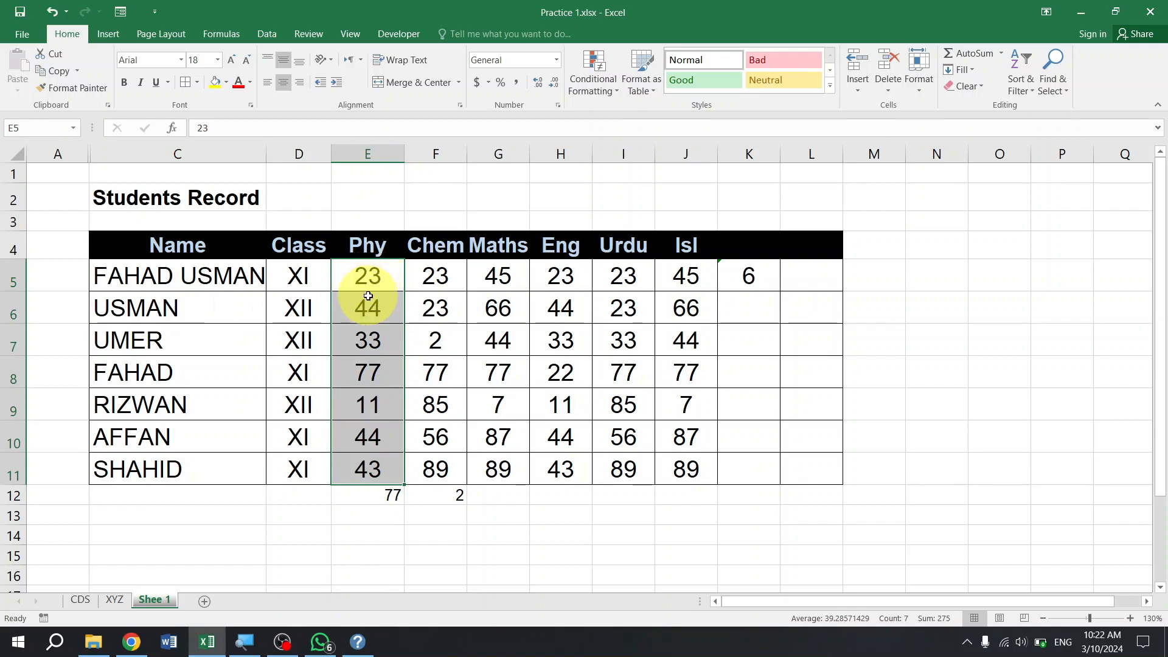
Browse the additional functions available for G12, view the Date & Time category, and close Insert Function without inserting anything.
left_click(518, 496)
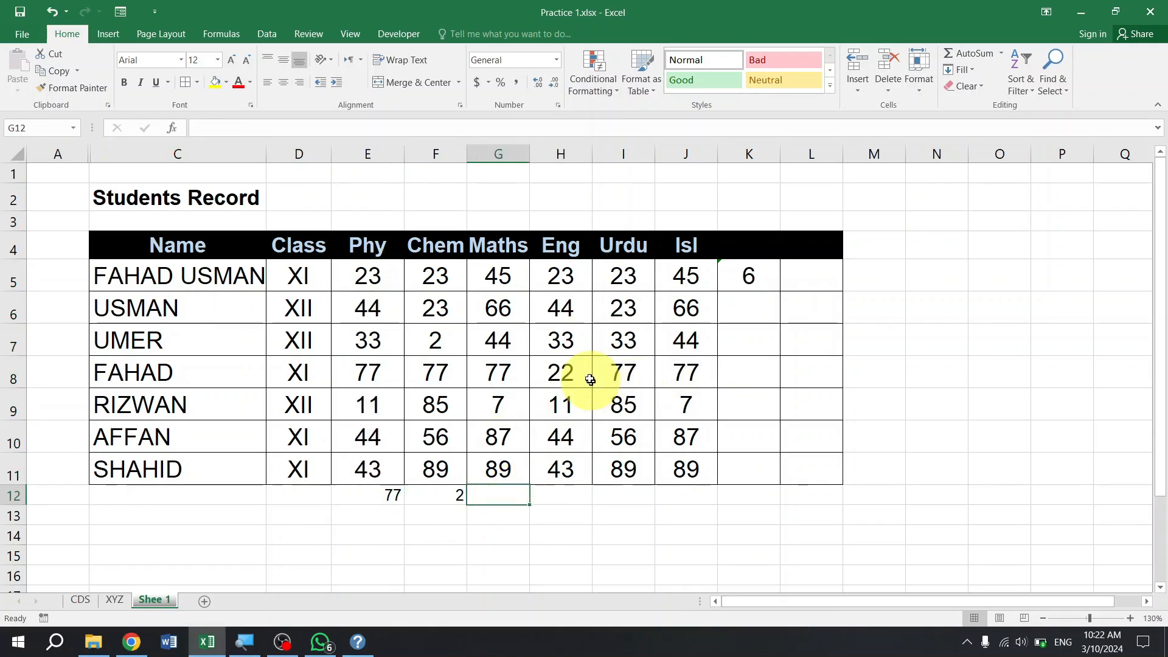
left_click(1003, 54)
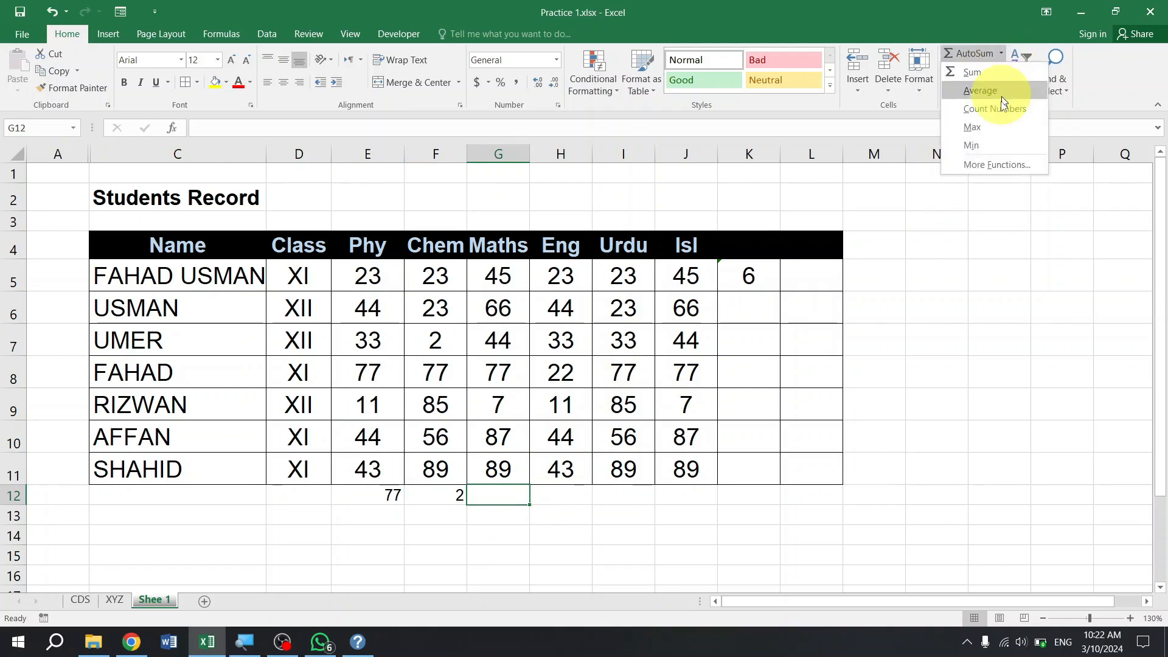
left_click(985, 165)
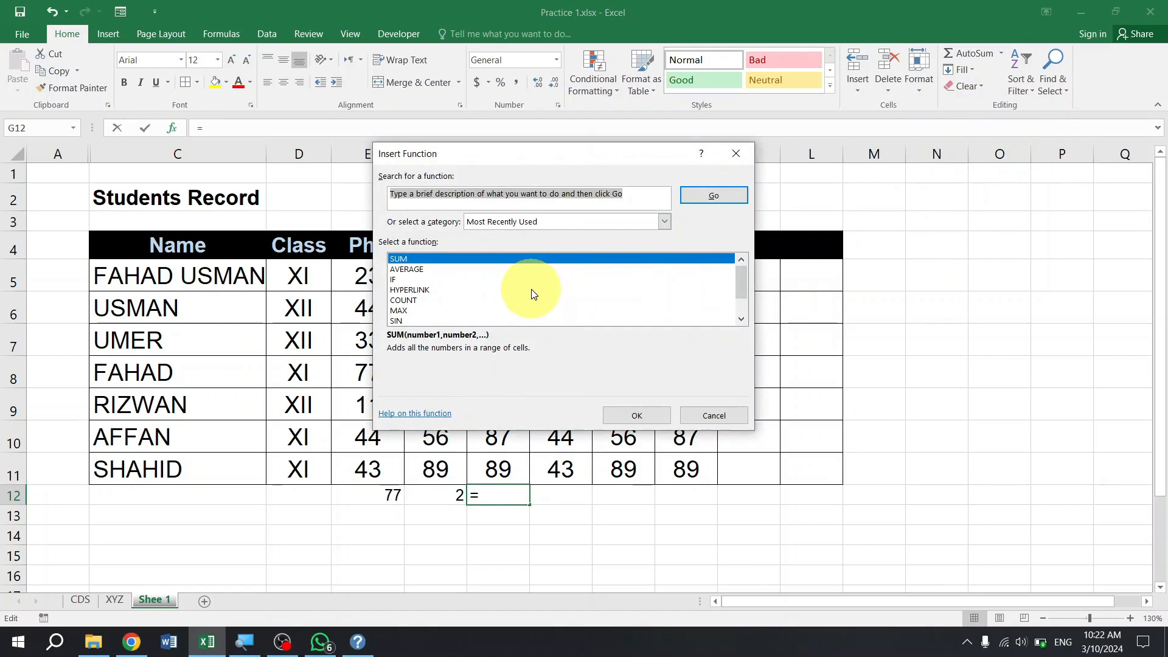
scroll(533, 293, "down", 1)
scroll(508, 312, "up", 1)
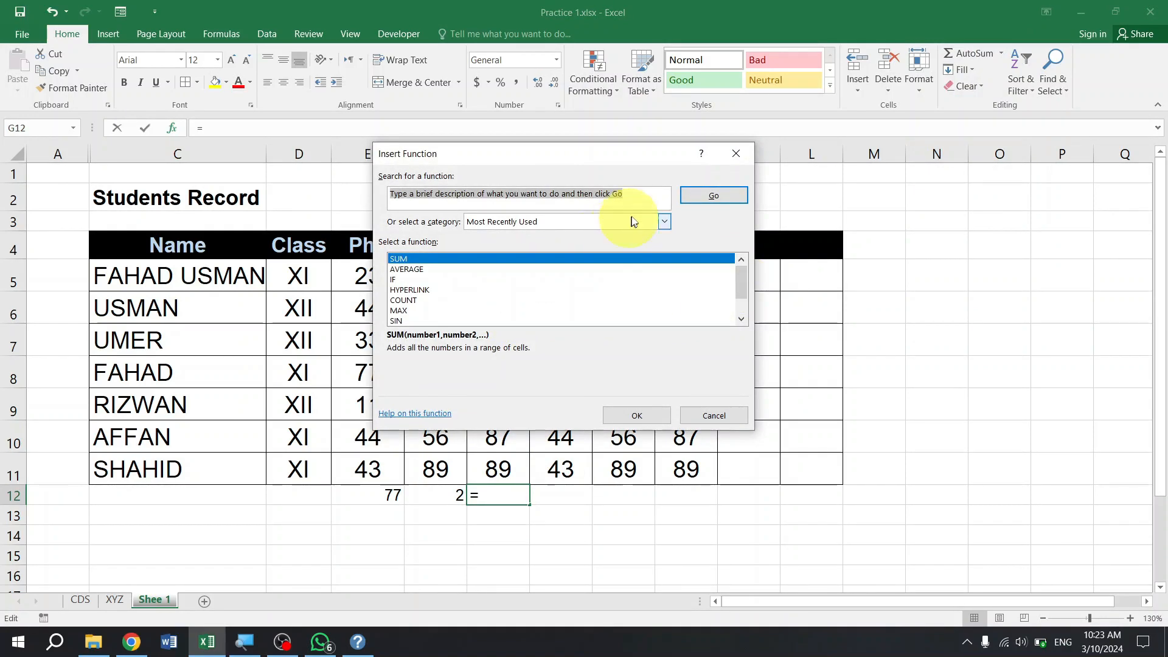
left_click(664, 223)
left_click(593, 268)
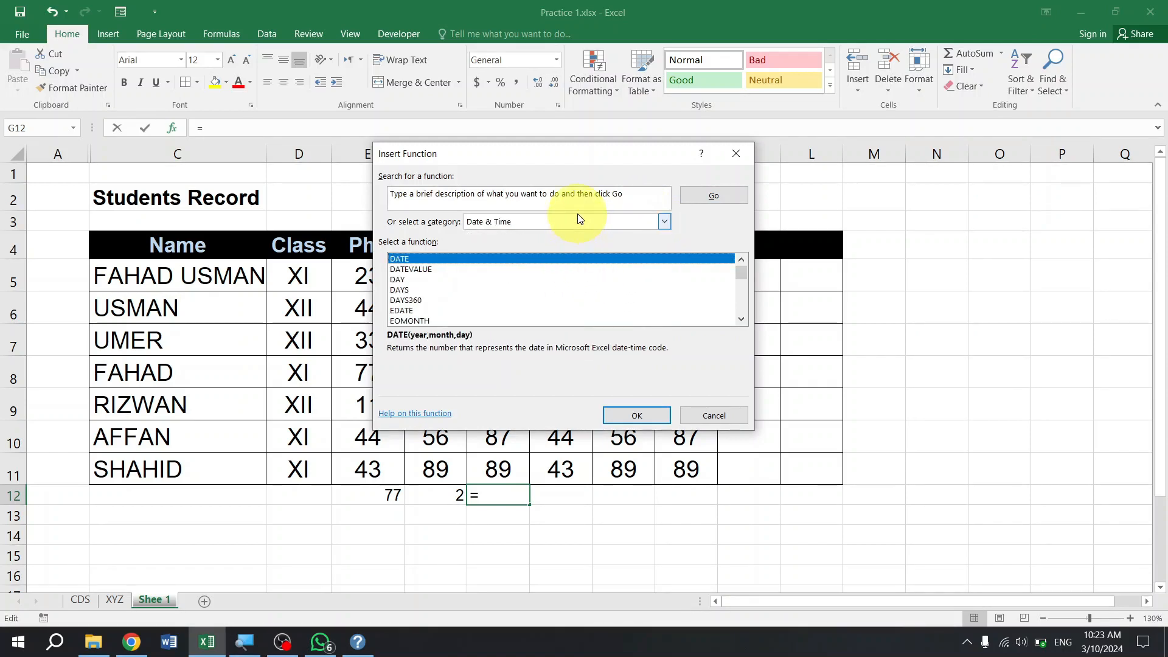
left_click(733, 152)
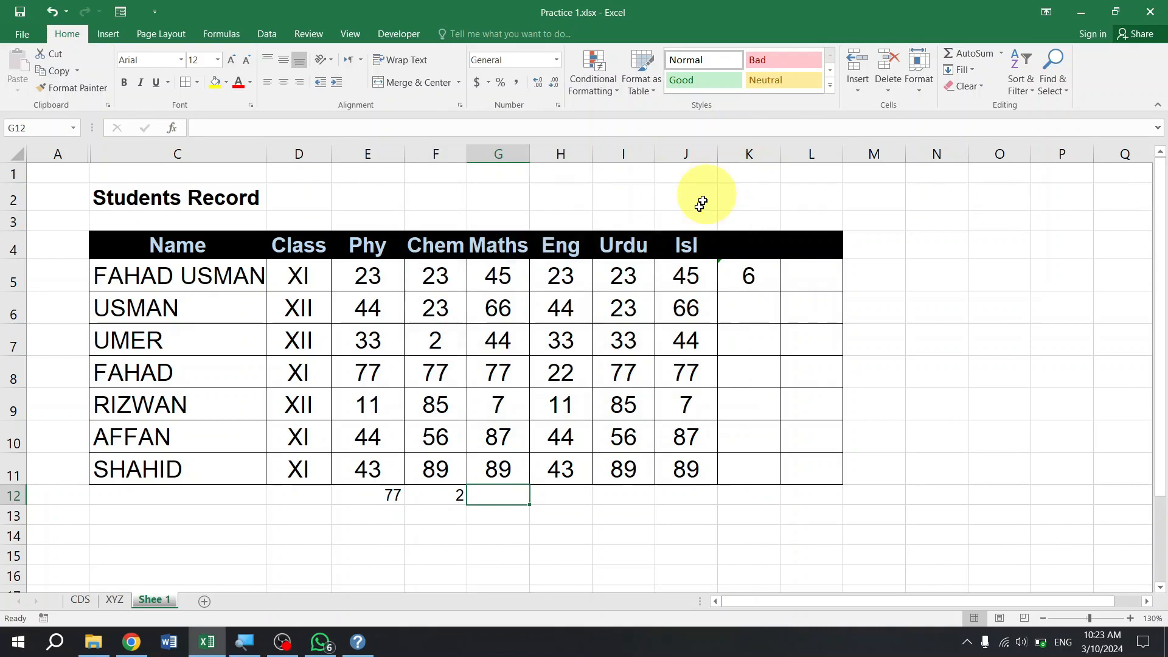